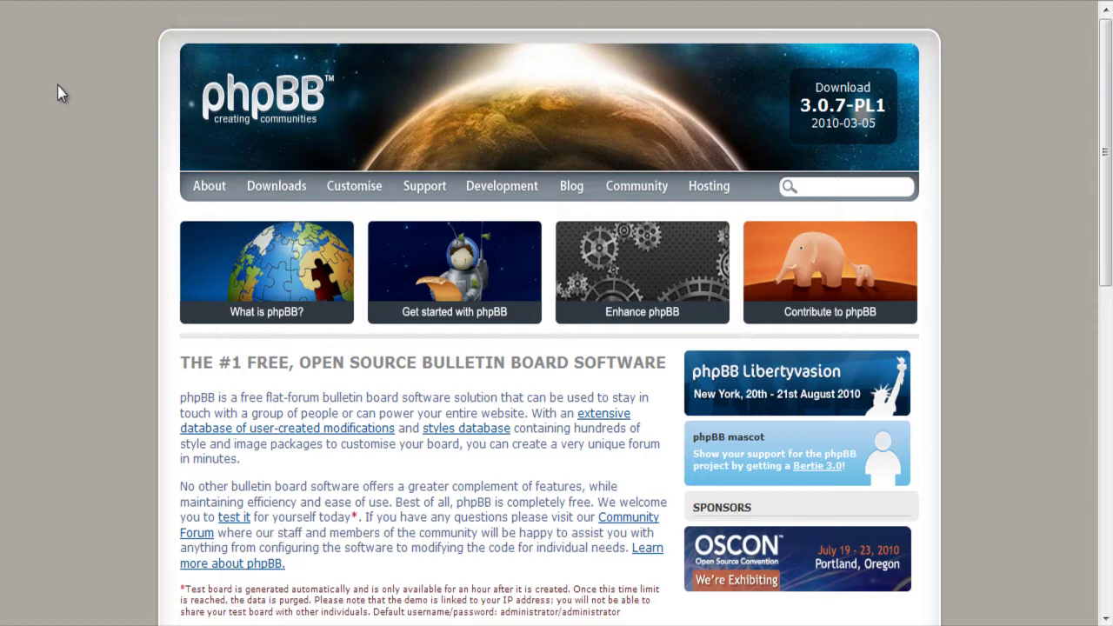
Download the phpBB 3.0.7-PL1 zip package, dismissing the open-with prompt
left_click(843, 101)
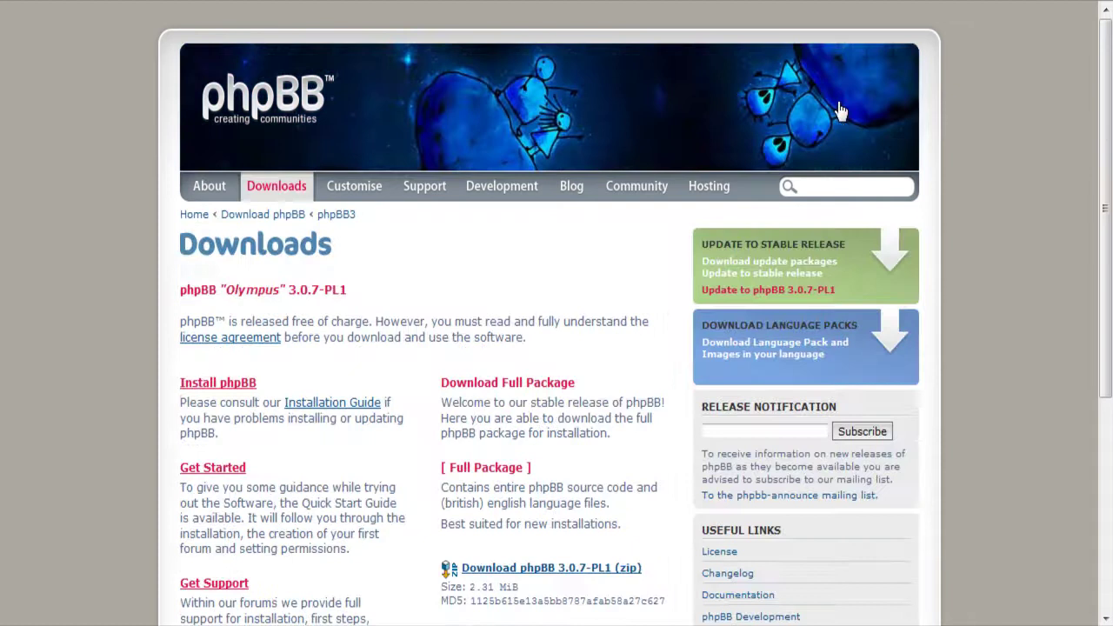
scroll(587, 261, "down", 2)
scroll(583, 272, "down", 2)
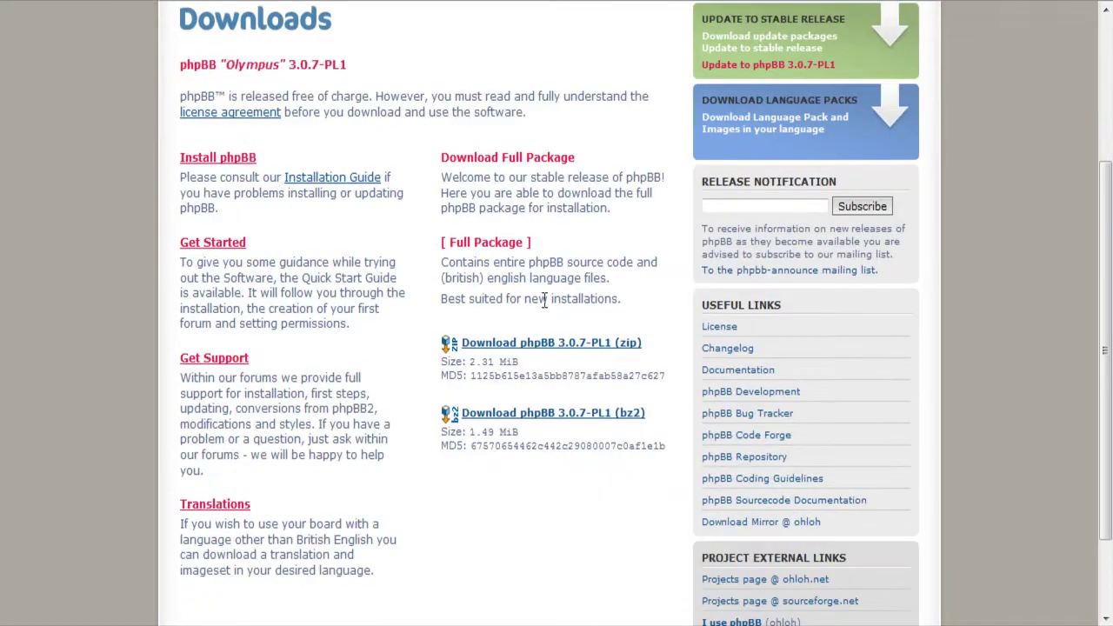
left_click(572, 348)
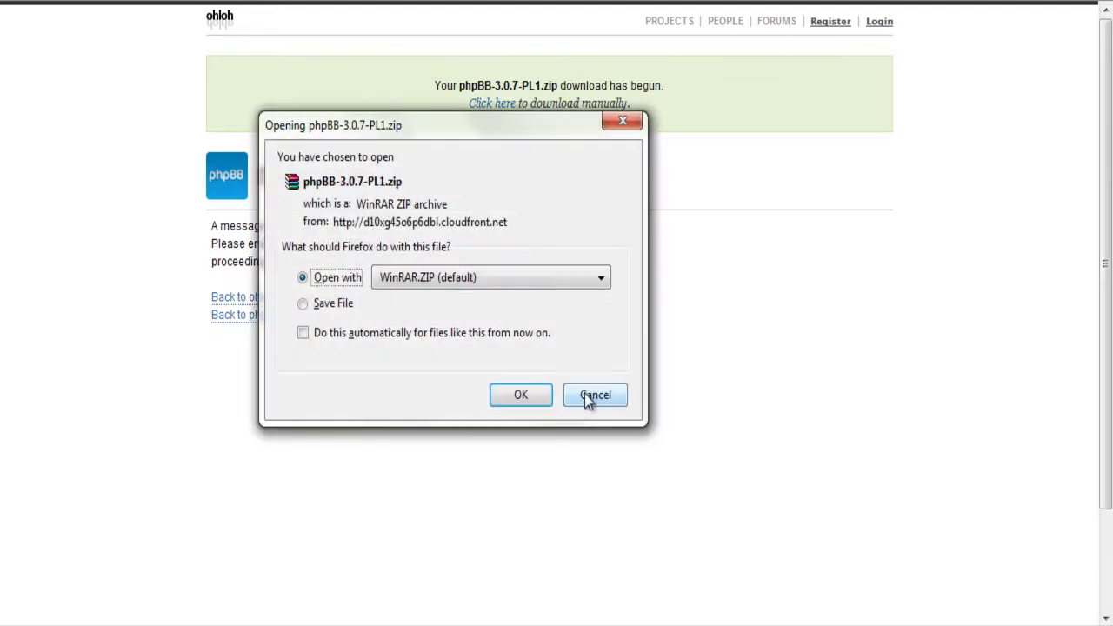
left_click(584, 393)
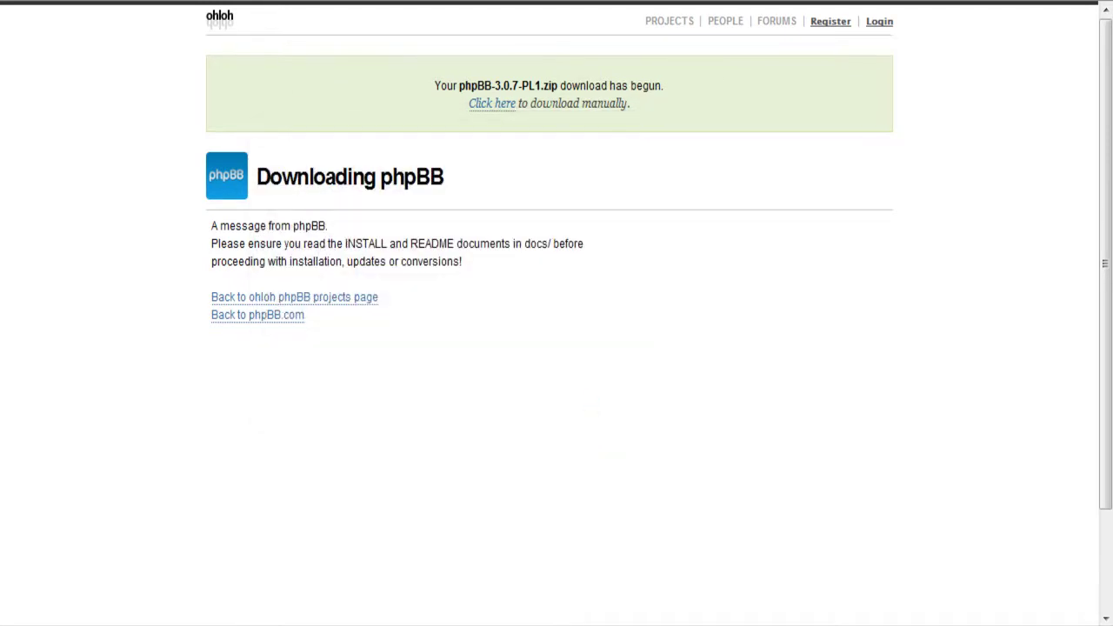
Open phpBB-3.0.7-PL1.zip in WinRAR and drag out its phpBB3 folder
left_click(333, 35)
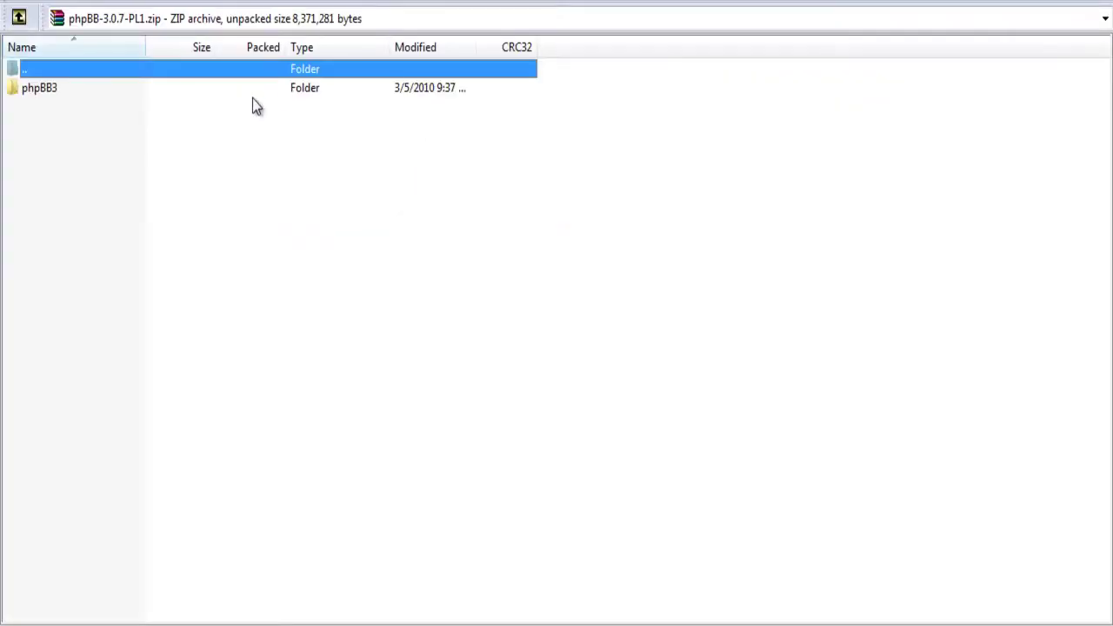
left_click(698, 188)
left_click_drag(132, 91, 392, 164)
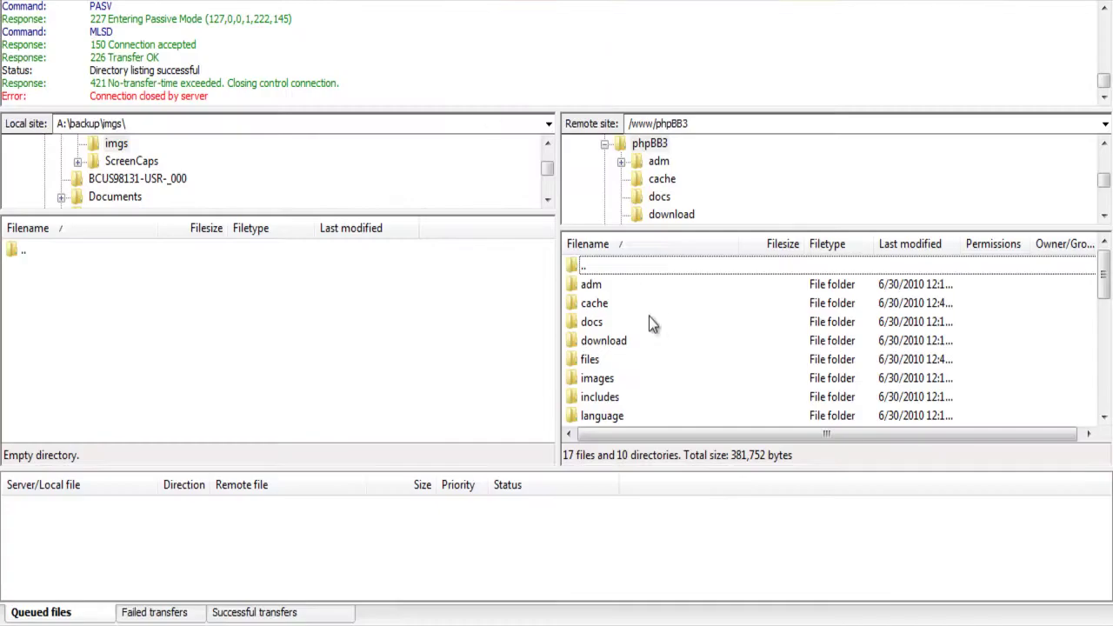
Select the download folder in /www/phpBB3 and scroll through the uploaded files
left_click(641, 342)
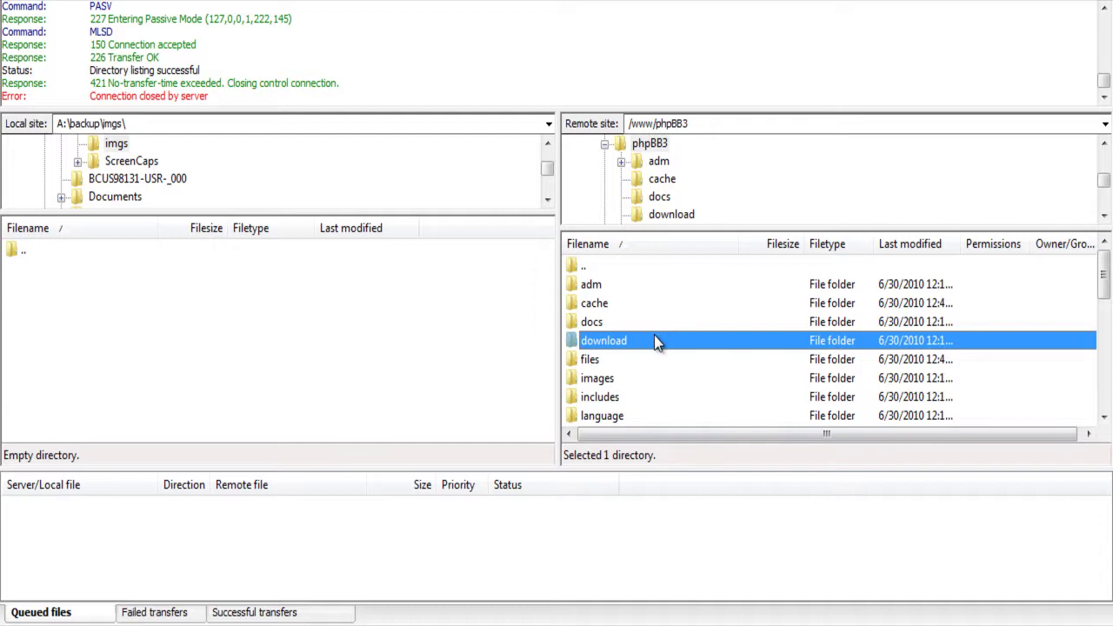
scroll(654, 338, "down", 1)
scroll(654, 337, "down", 1)
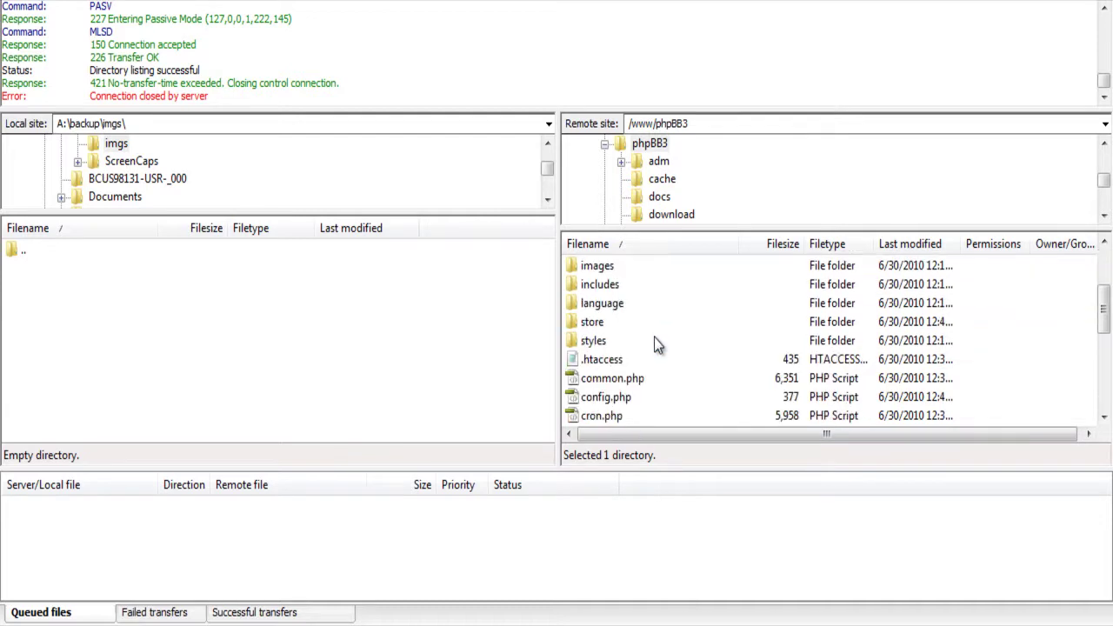
scroll(654, 339, "up", 2)
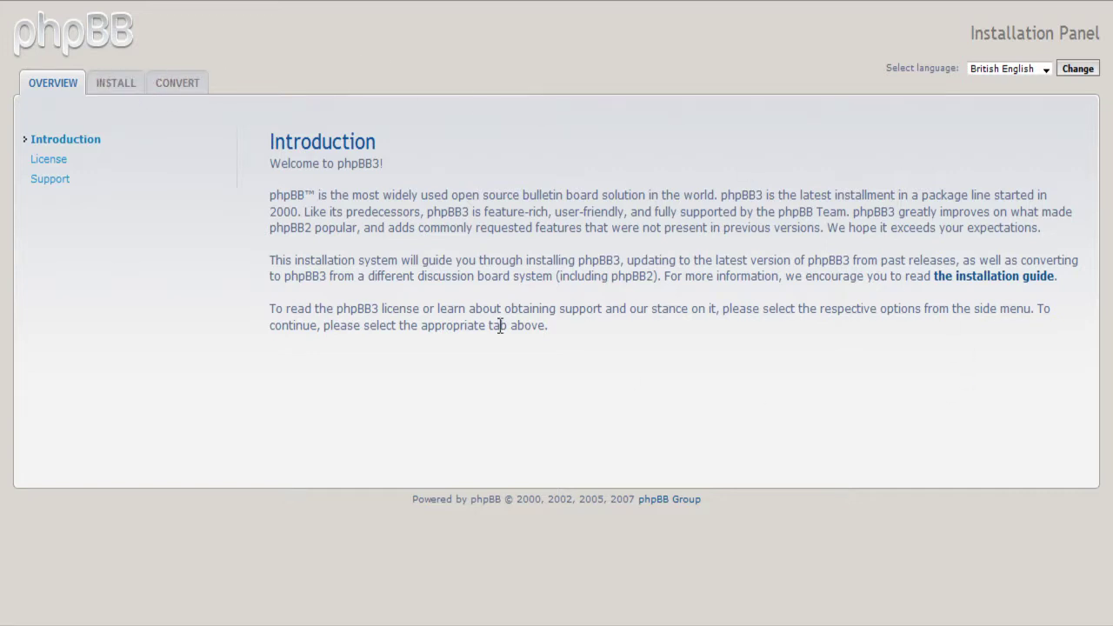
Begin a new install and review the PHP and database requirements, confirming MySQL is available
left_click(122, 83)
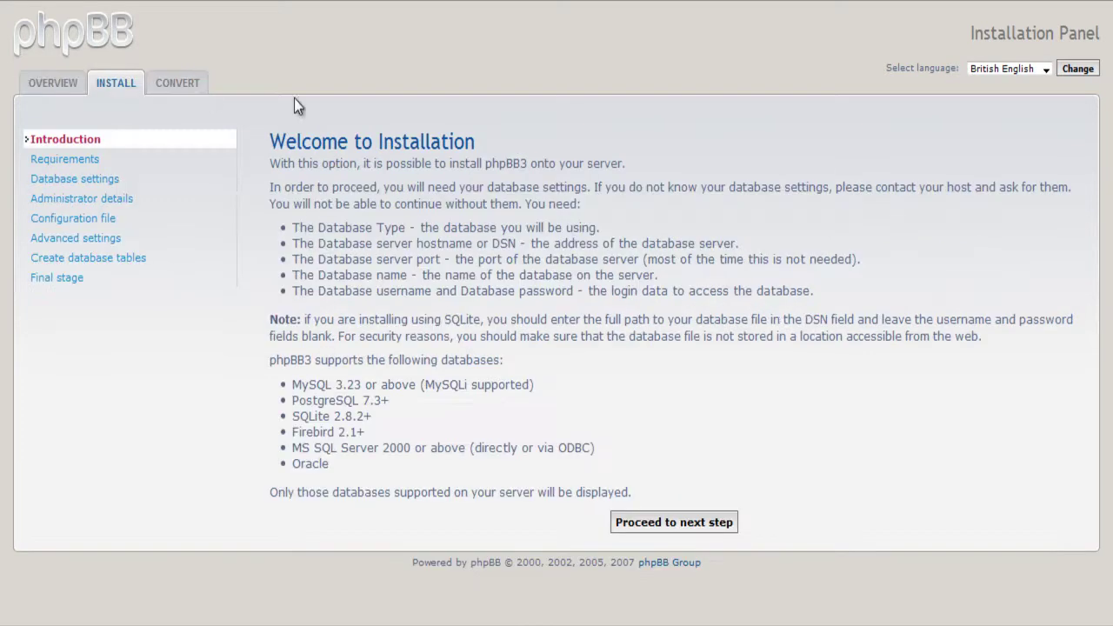
left_click(665, 523)
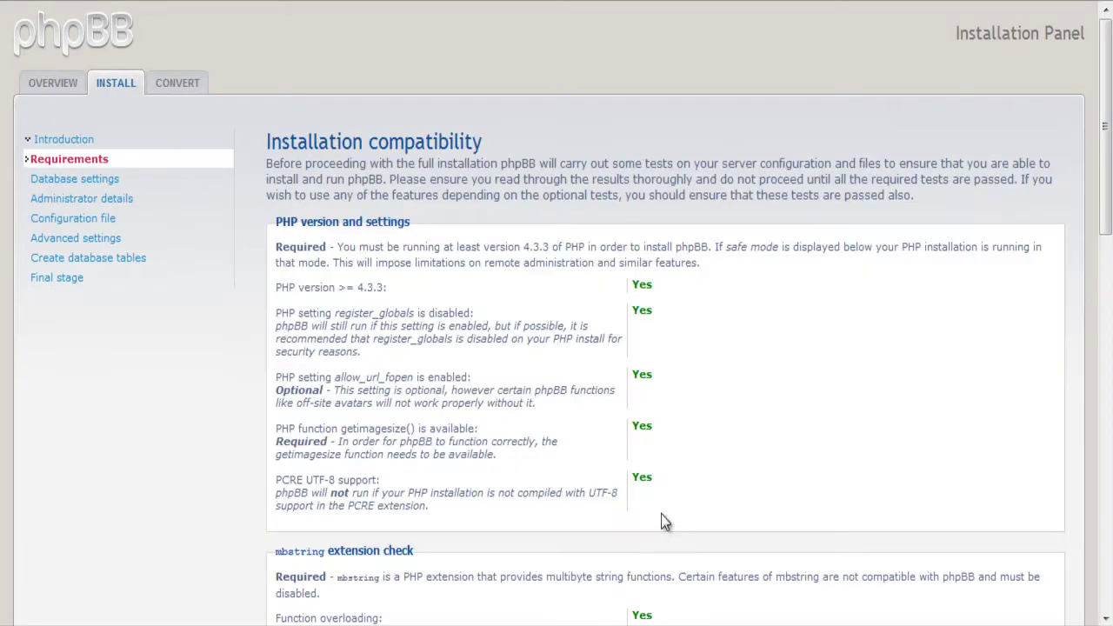
scroll(636, 351, "down", 3)
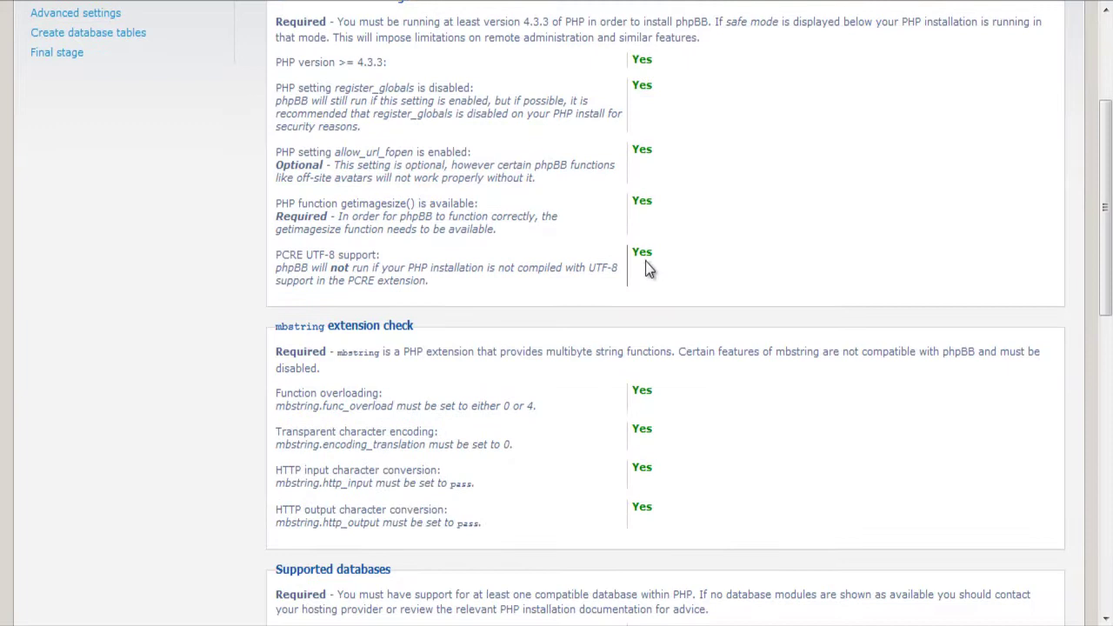
scroll(643, 257, "down", 3)
left_click_drag(627, 159, 655, 337)
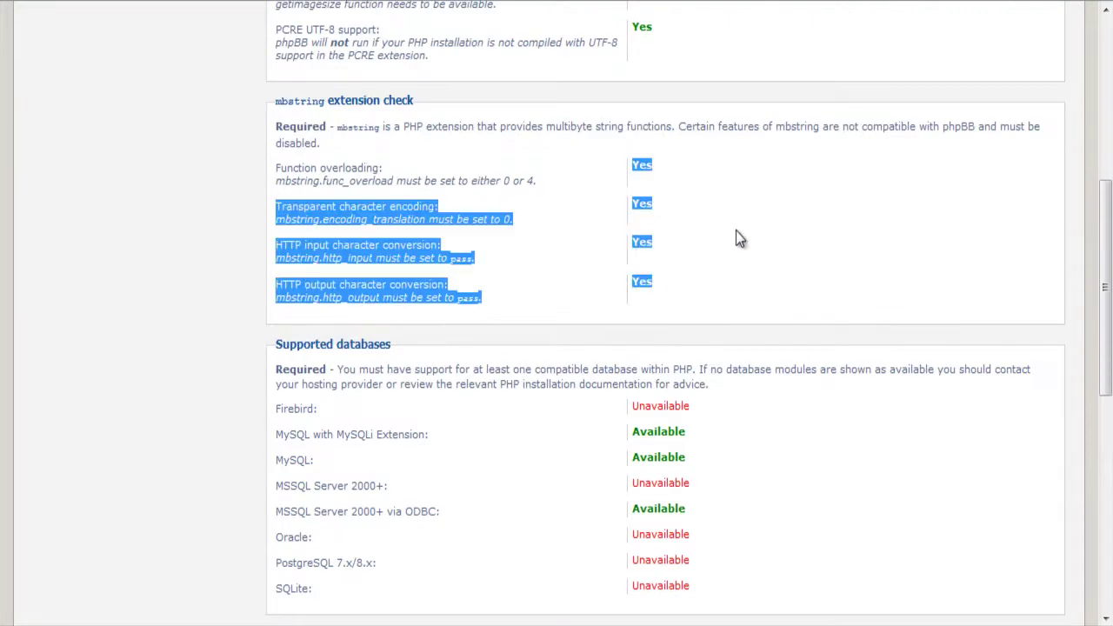
scroll(738, 231, "down", 3)
scroll(608, 156, "down", 2)
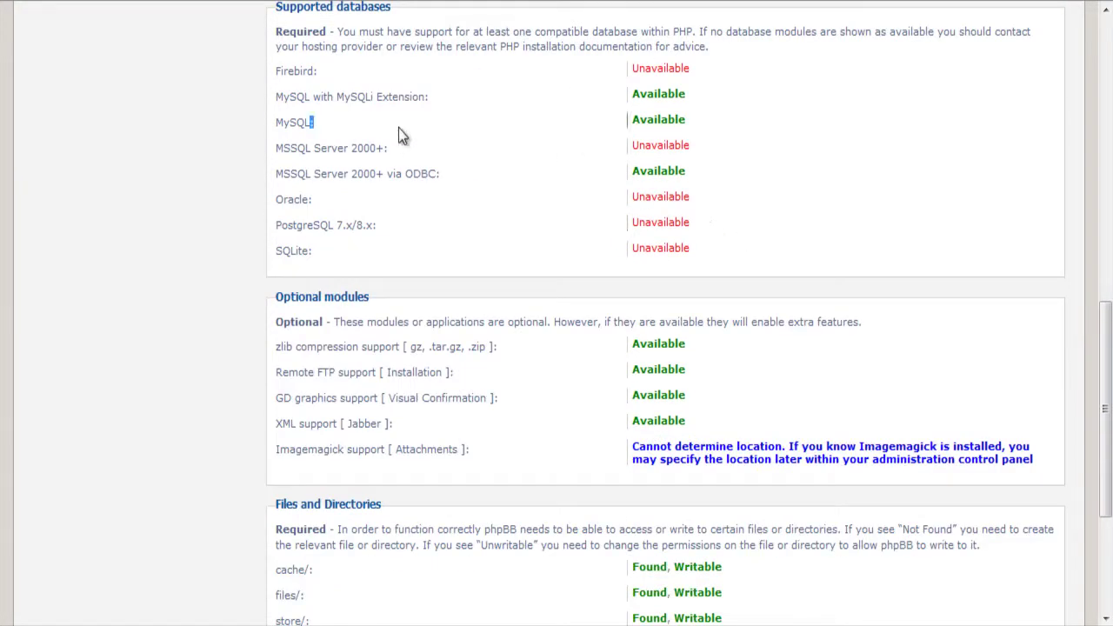
double_click(669, 119)
scroll(671, 122, "down", 2)
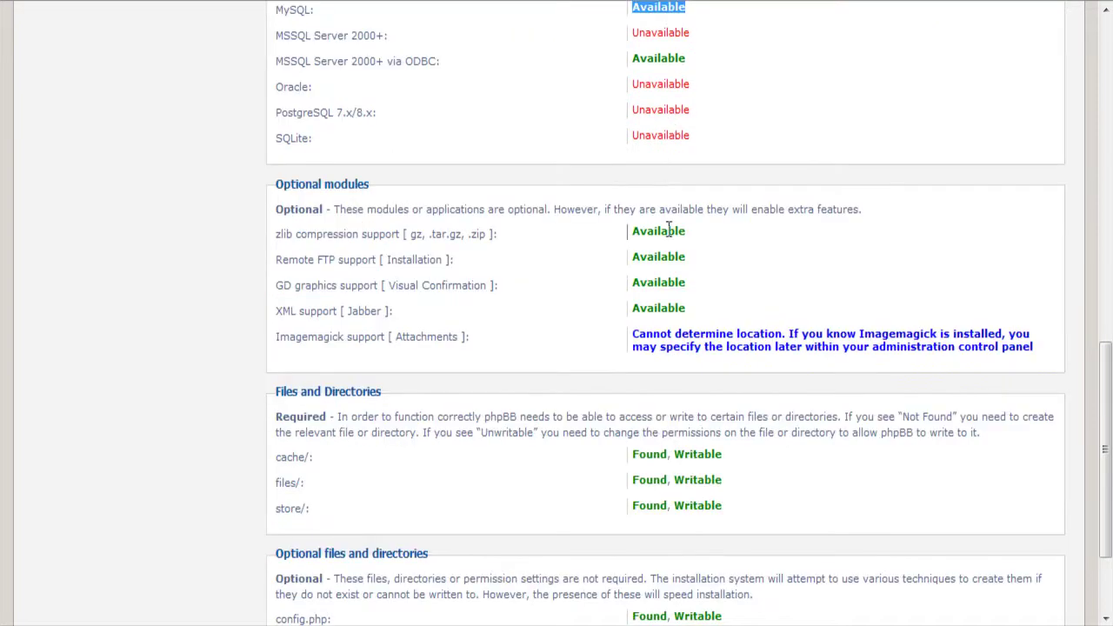
scroll(669, 229, "down", 2)
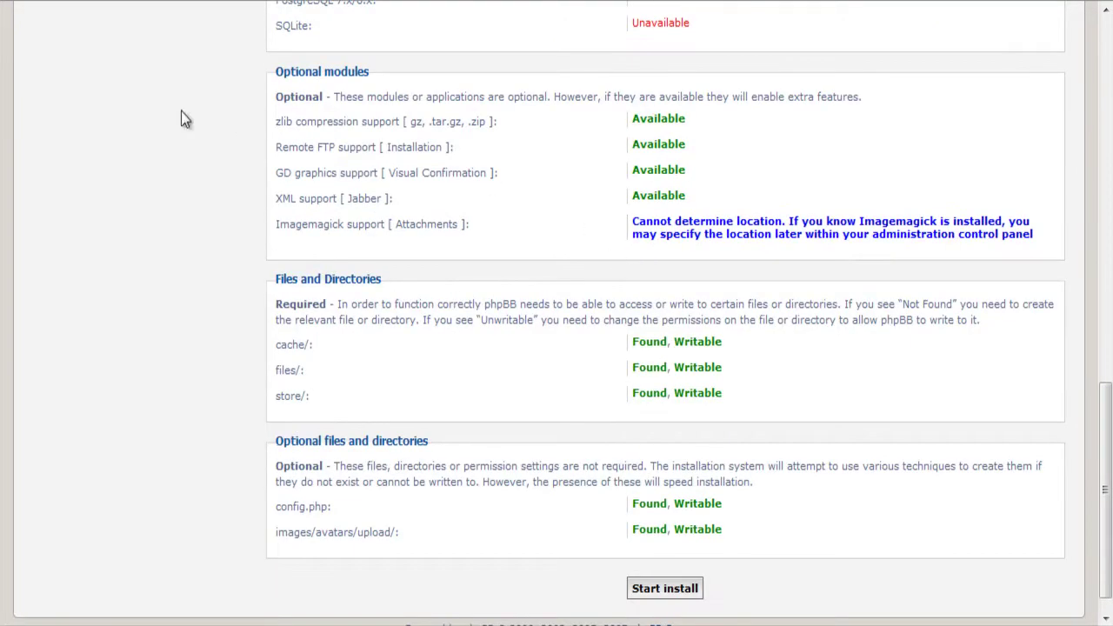
Check optional modules and writable files, config.php and avatars folders, then start the install
left_click_drag(630, 119, 654, 193)
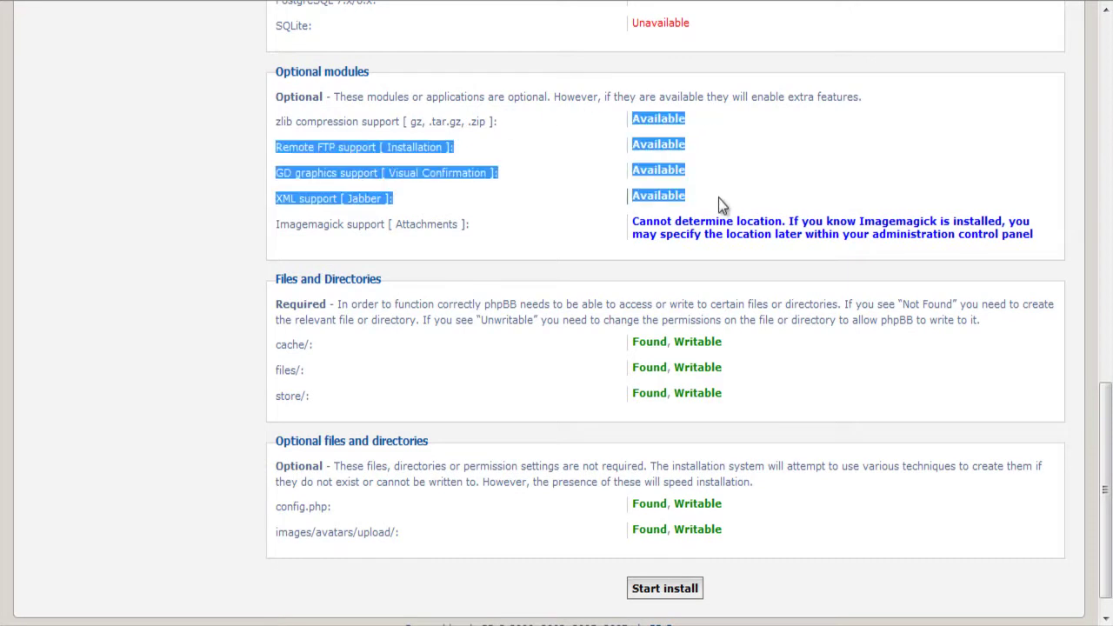
left_click(655, 192)
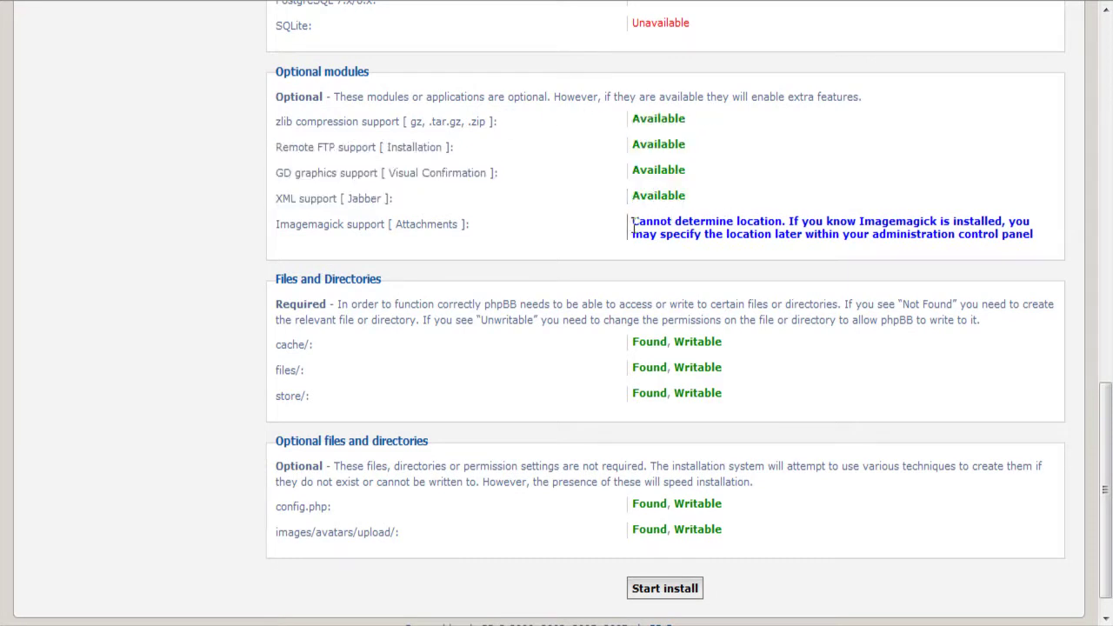
left_click_drag(283, 122, 498, 123)
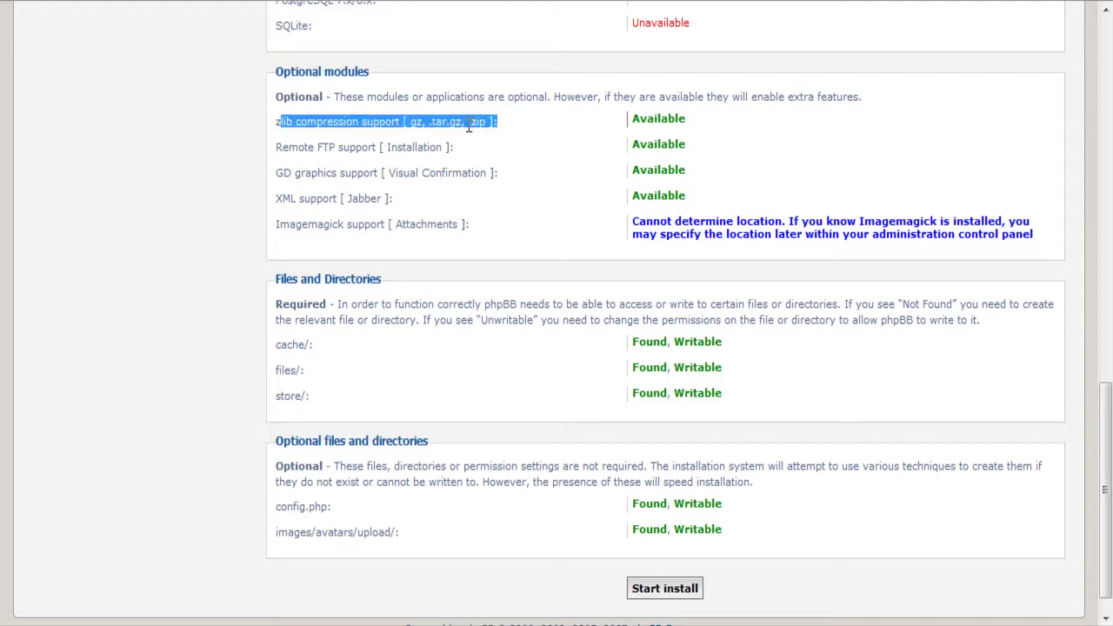
left_click_drag(290, 147, 529, 137)
left_click(409, 182)
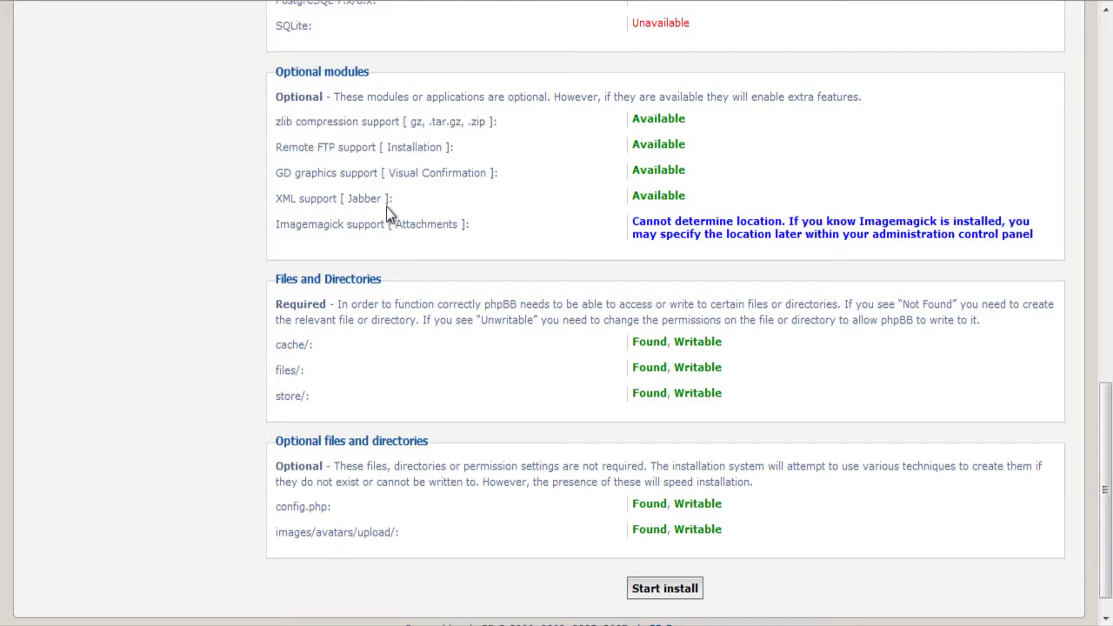
scroll(573, 313, "down", 1)
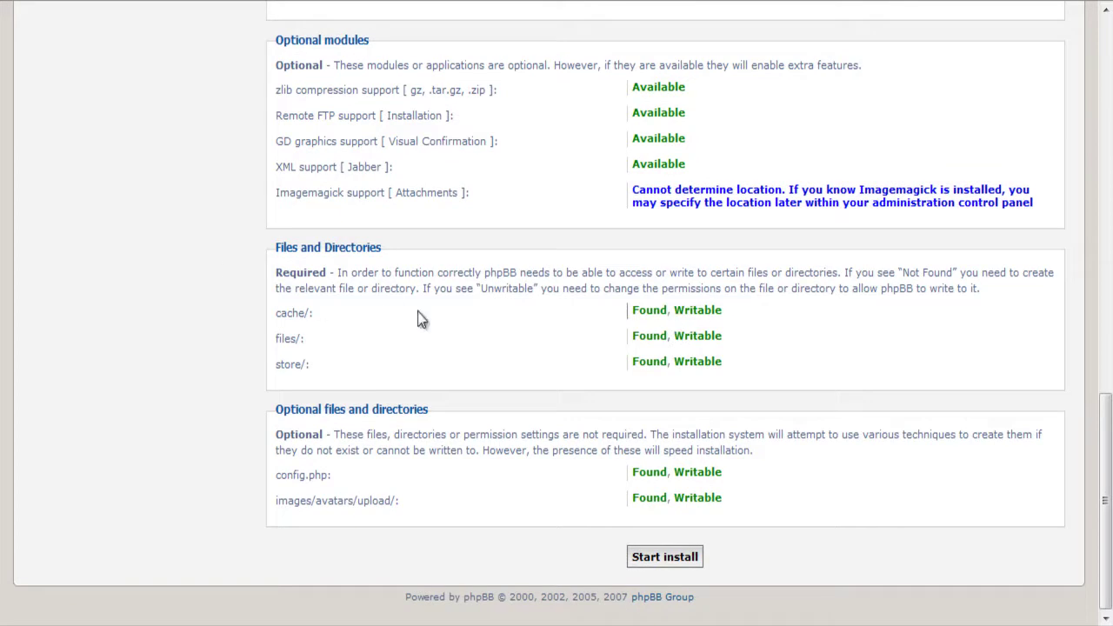
mouse_move(619, 315)
left_mouse_down()
mouse_move(723, 312)
mouse_move(631, 337)
left_mouse_up()
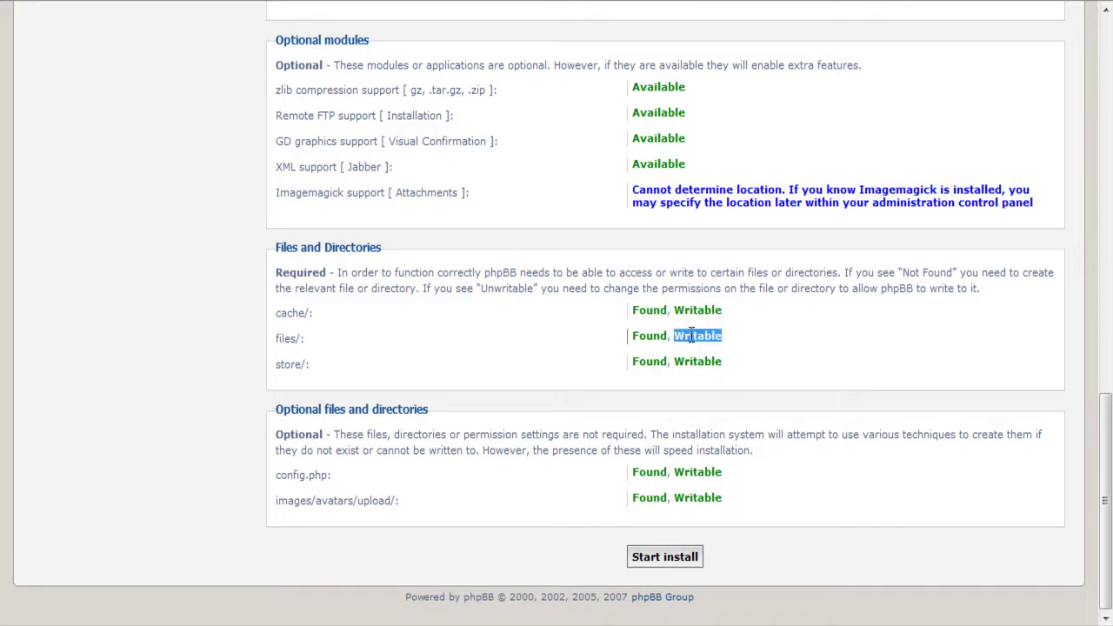
triple_click(661, 474)
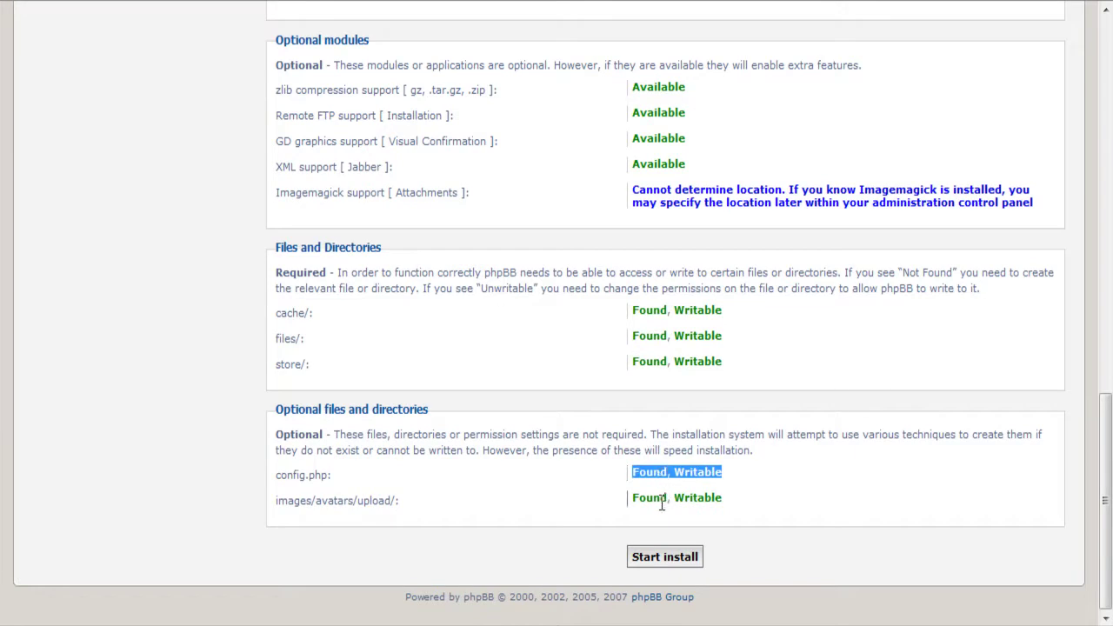
triple_click(652, 499)
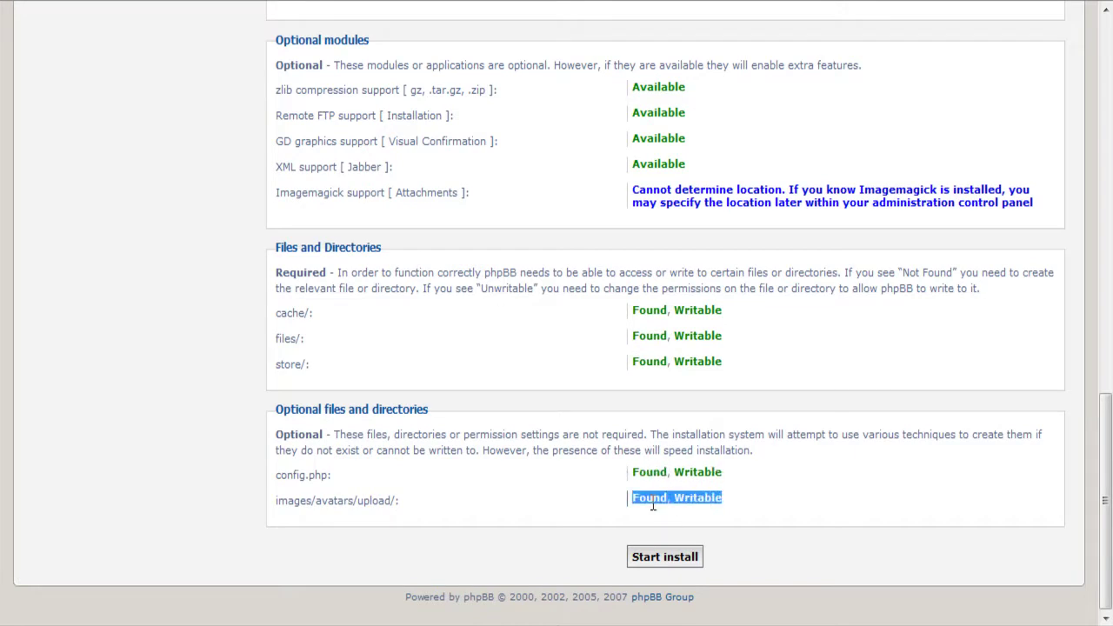
left_click(645, 564)
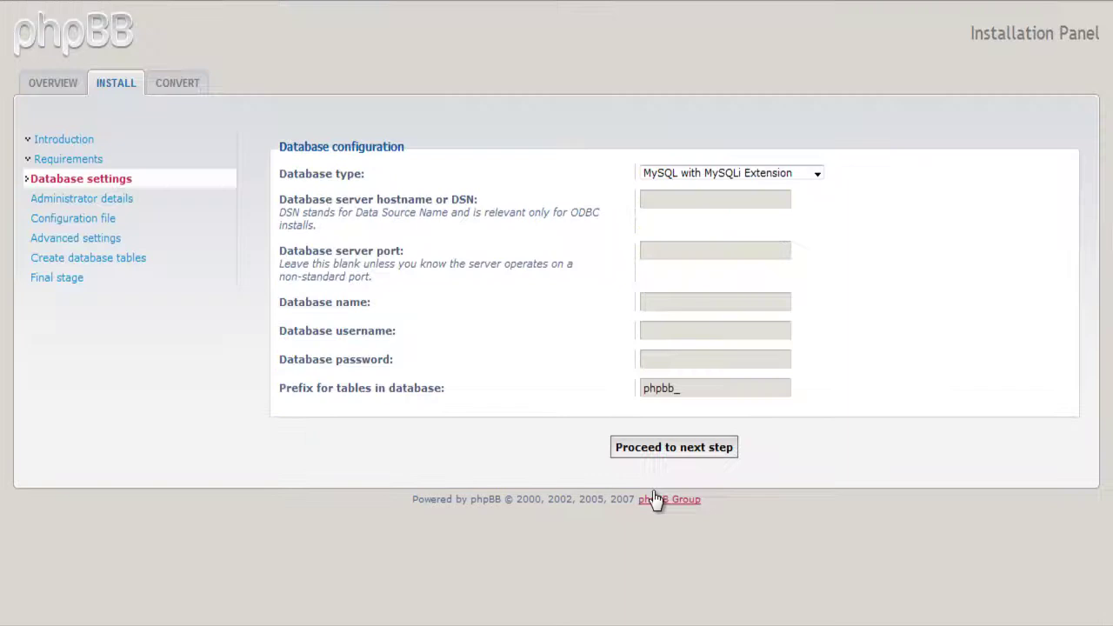
Choose MySQL and enter database name phpbb, username phpbb and the database password
left_click(685, 179)
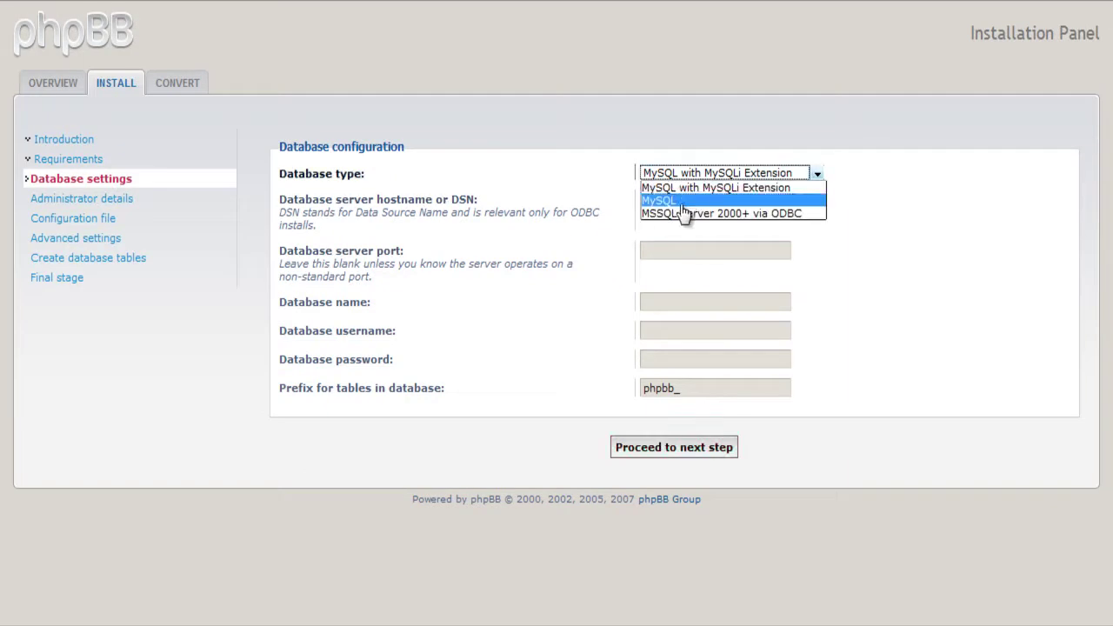
left_click(681, 198)
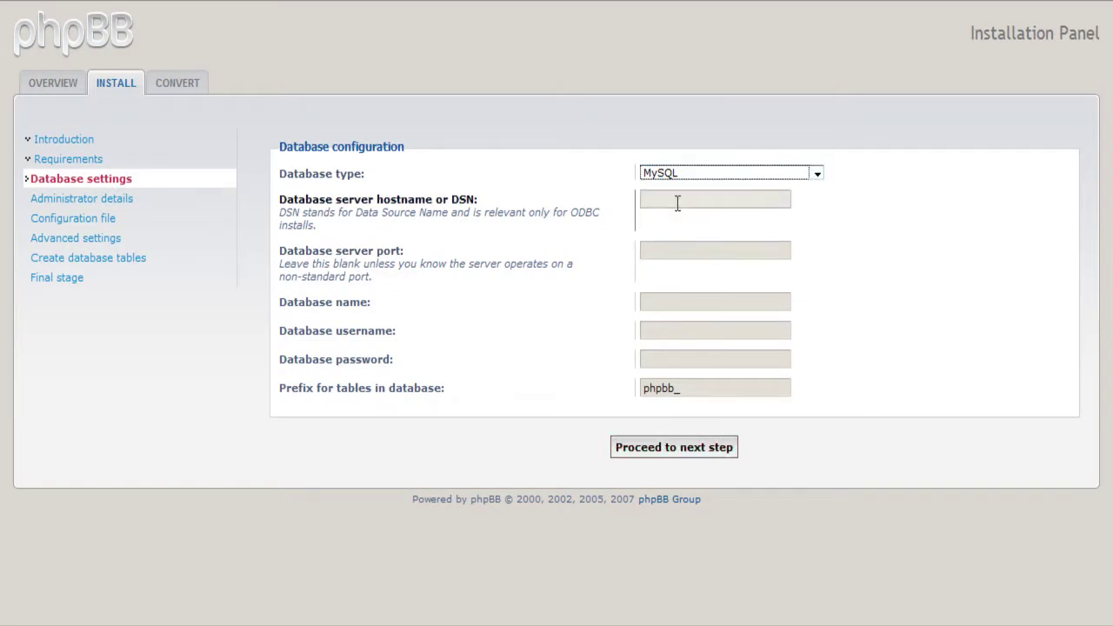
left_click(689, 298)
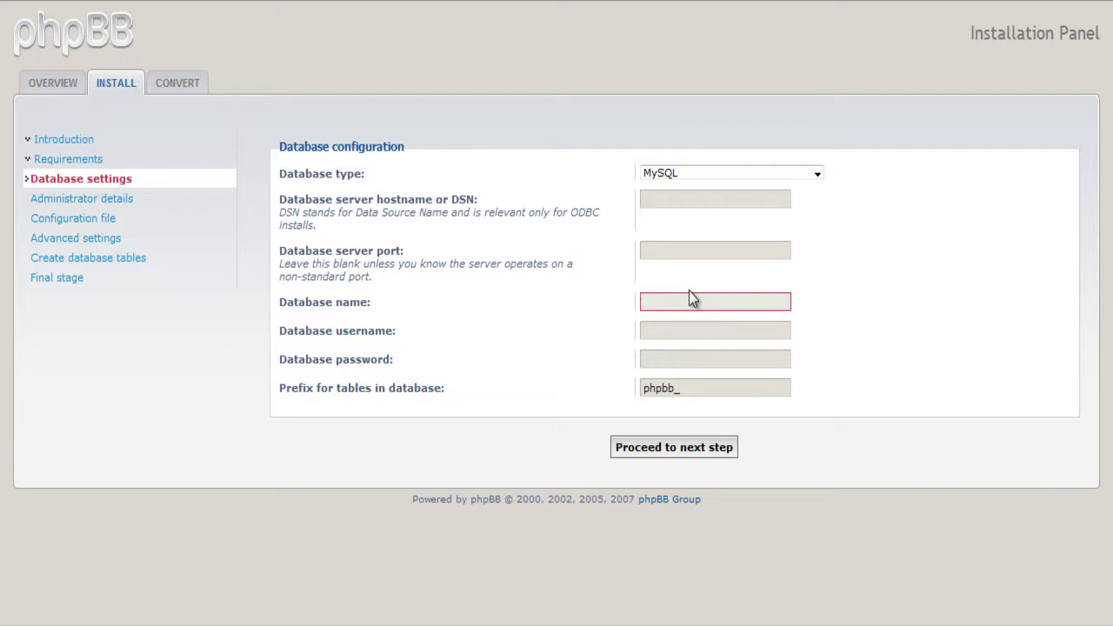
type("php")
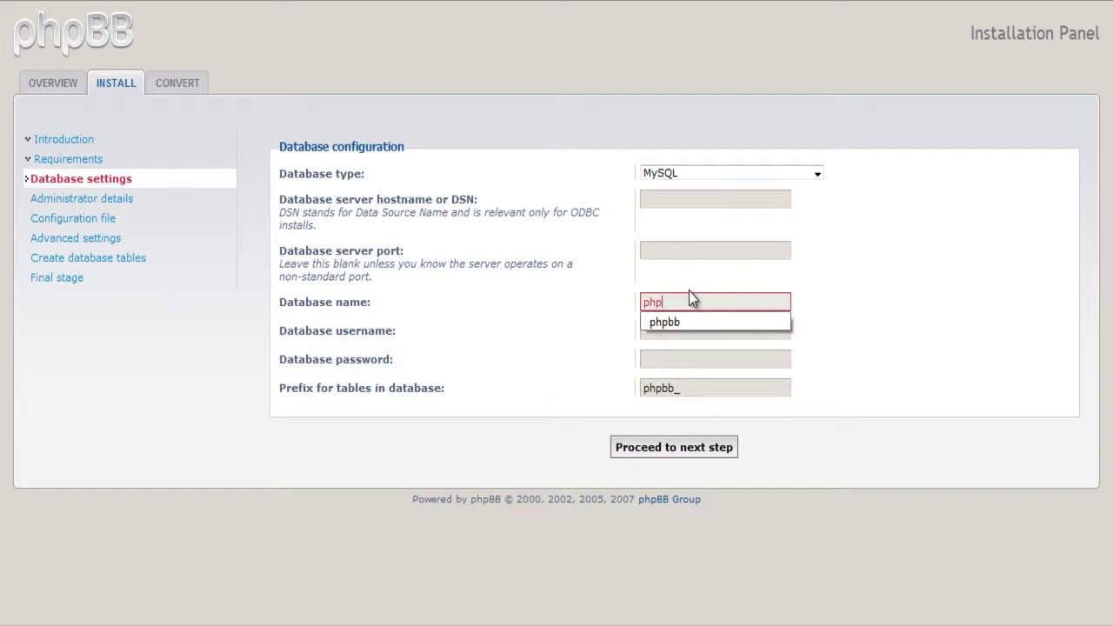
type("bb")
key("Tab")
type("p")
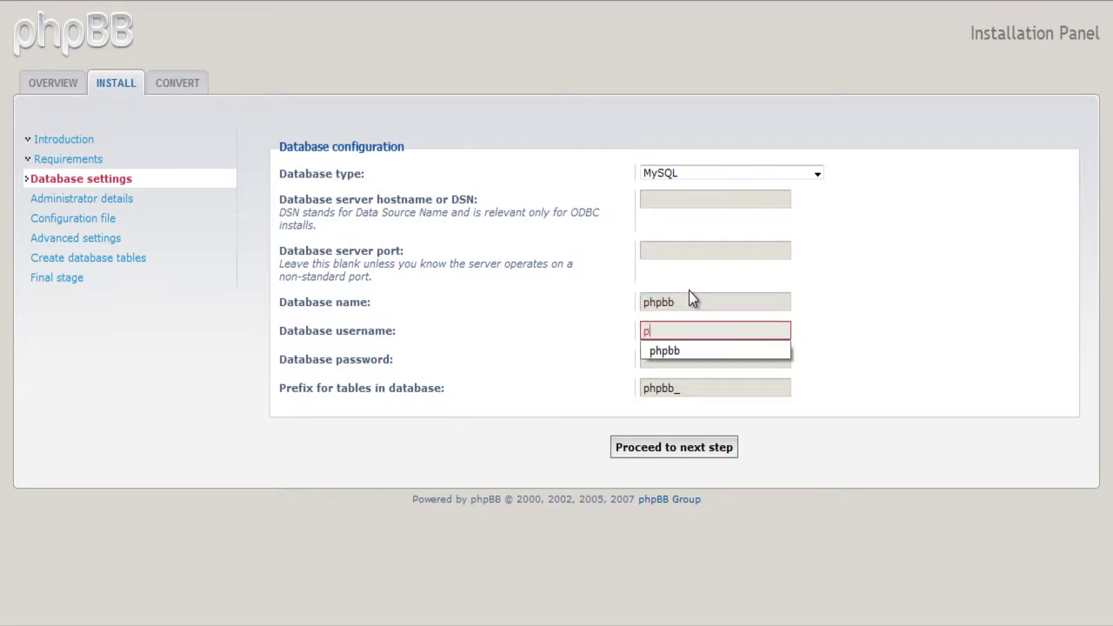
type("hpbb")
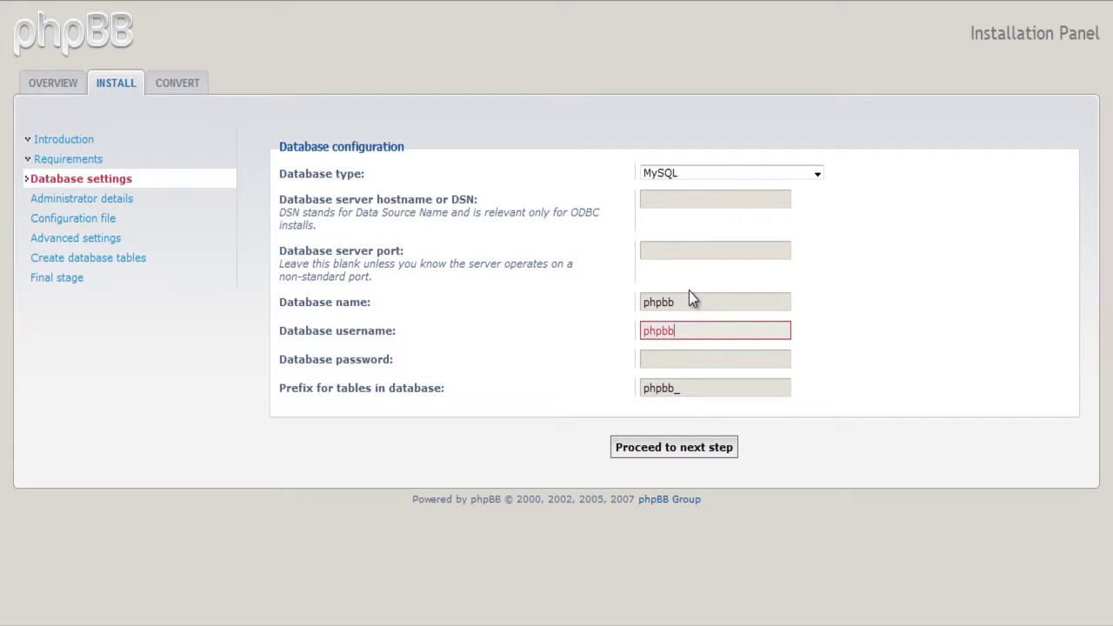
key("Tab")
key("ctrl+v")
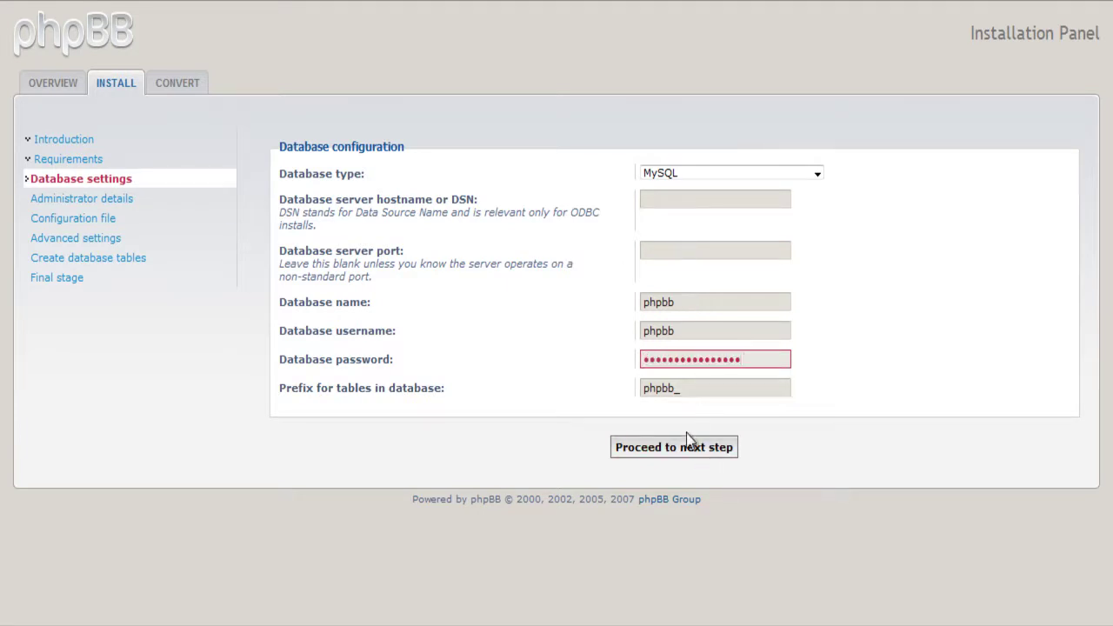
Change the table prefix to phpbb3_ and submit to test the connection
left_click_drag(672, 391, 678, 391)
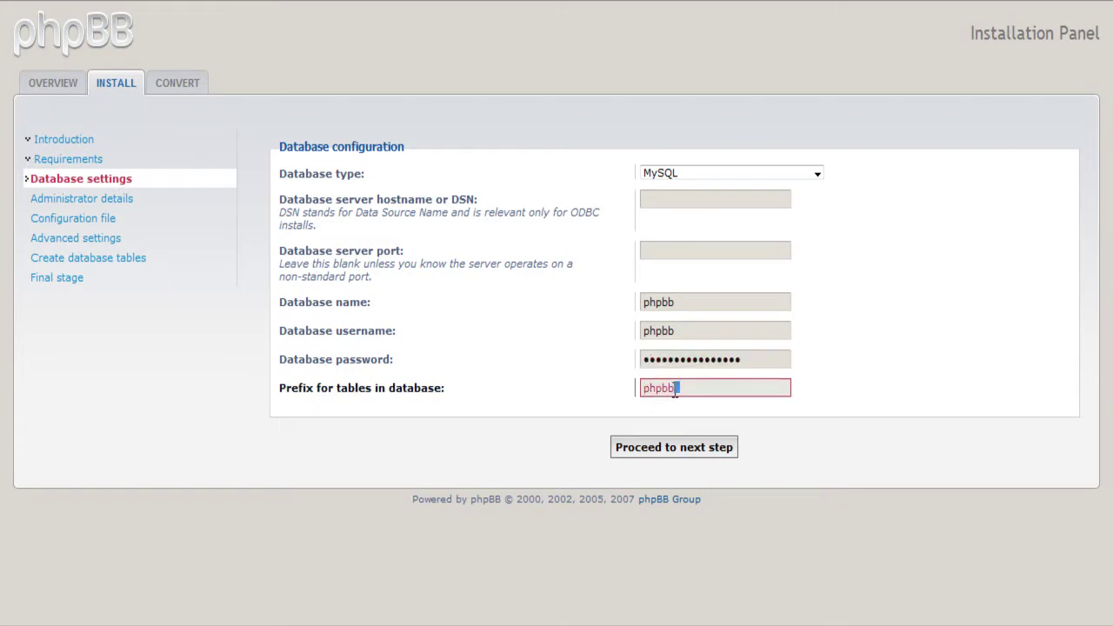
key("BackSpace")
type("3_")
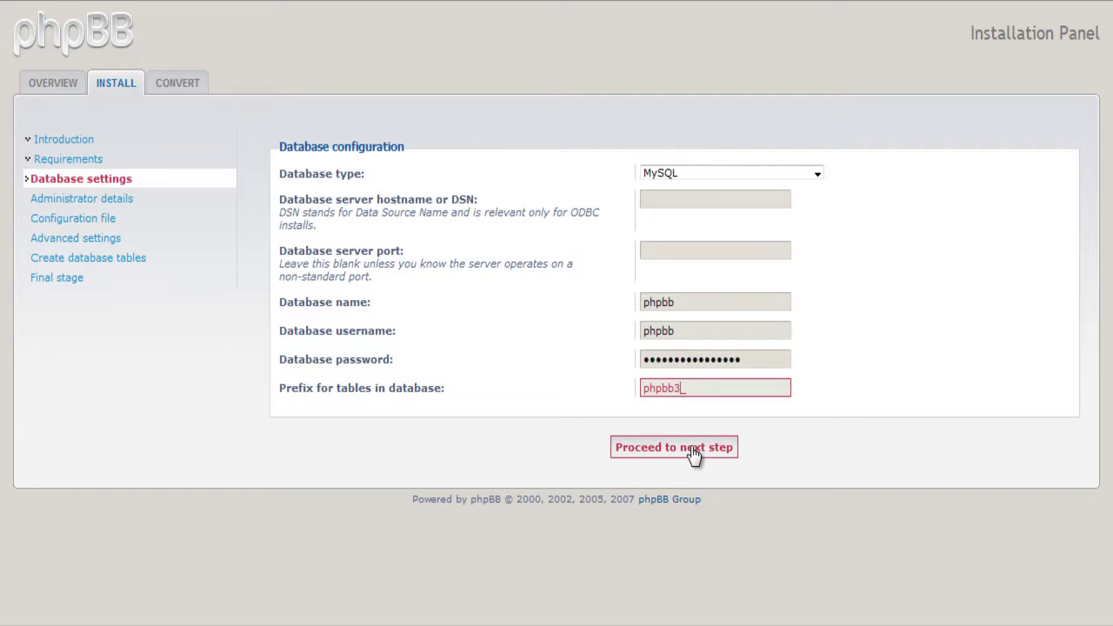
left_click(693, 448)
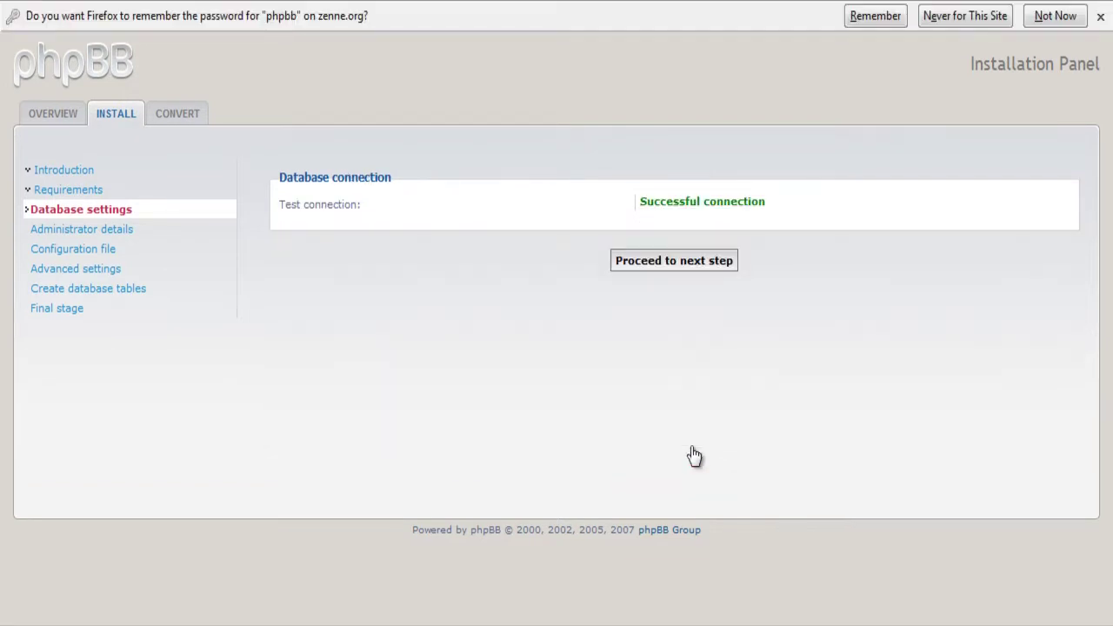
Enter the administrator username and password with its confirmation
left_click(687, 268)
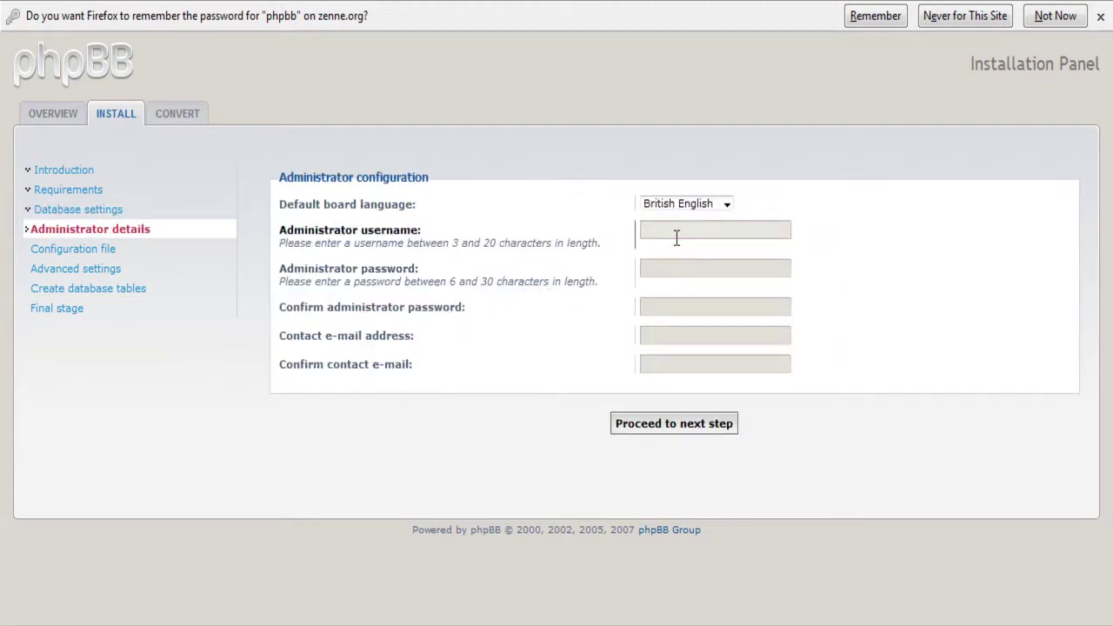
left_click(676, 233)
left_click(675, 249)
left_click(676, 268)
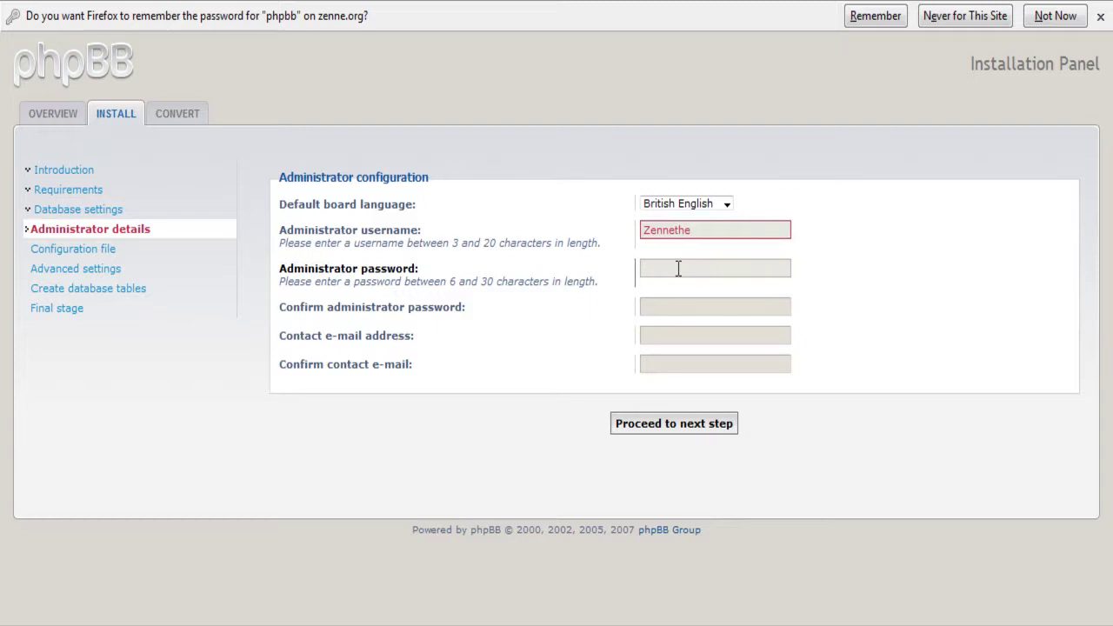
left_click(678, 269)
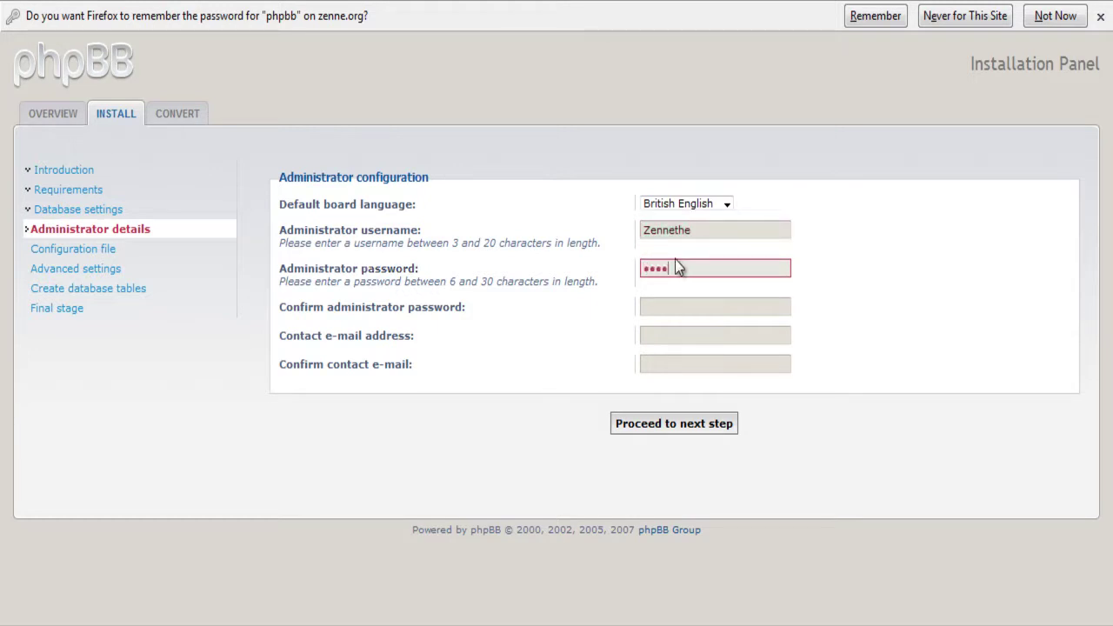
key("Tab")
type("••")
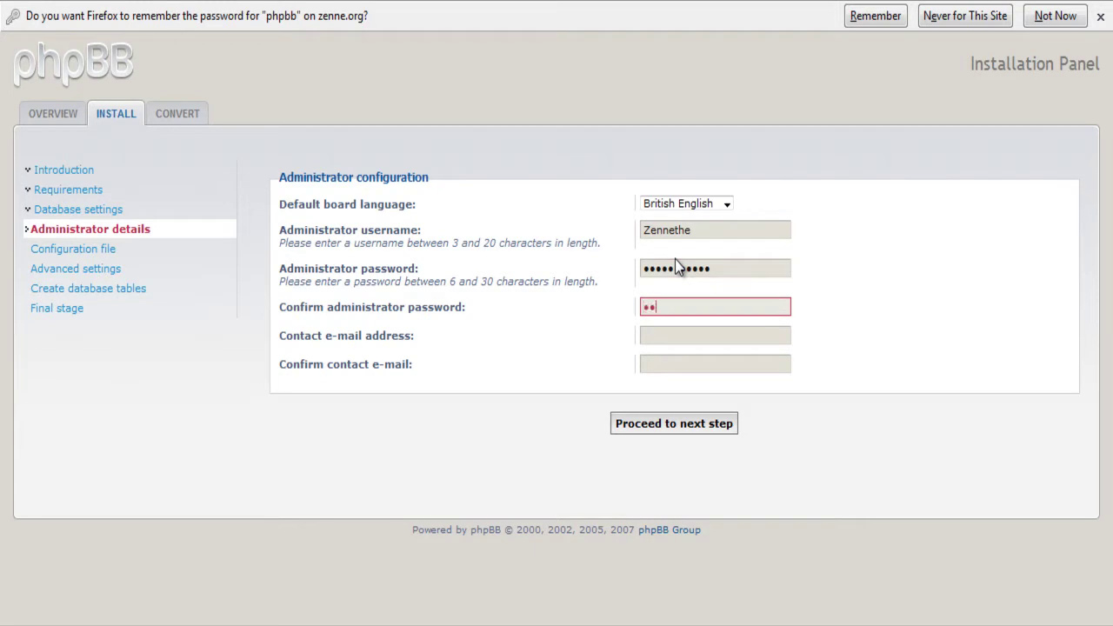
type("•••••")
key("BackSpace")
key("BackSpace")
key("BackSpace")
key("BackSpace")
key("BackSpace")
key("BackSpace")
key("BackSpace")
key("BackSpace")
key("BackSpace")
key("BackSpace")
type("••••••")
type("••••")
key("shift+Tab")
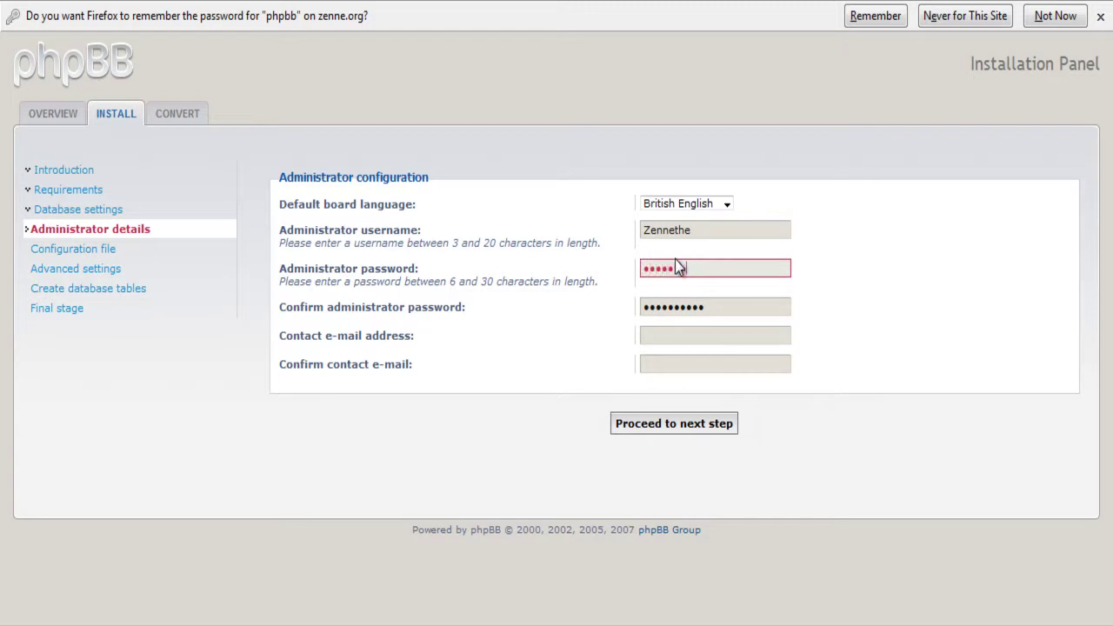
key("Tab")
Fill in and confirm the contact e-mail address, then submit the administrator details
key("Tab")
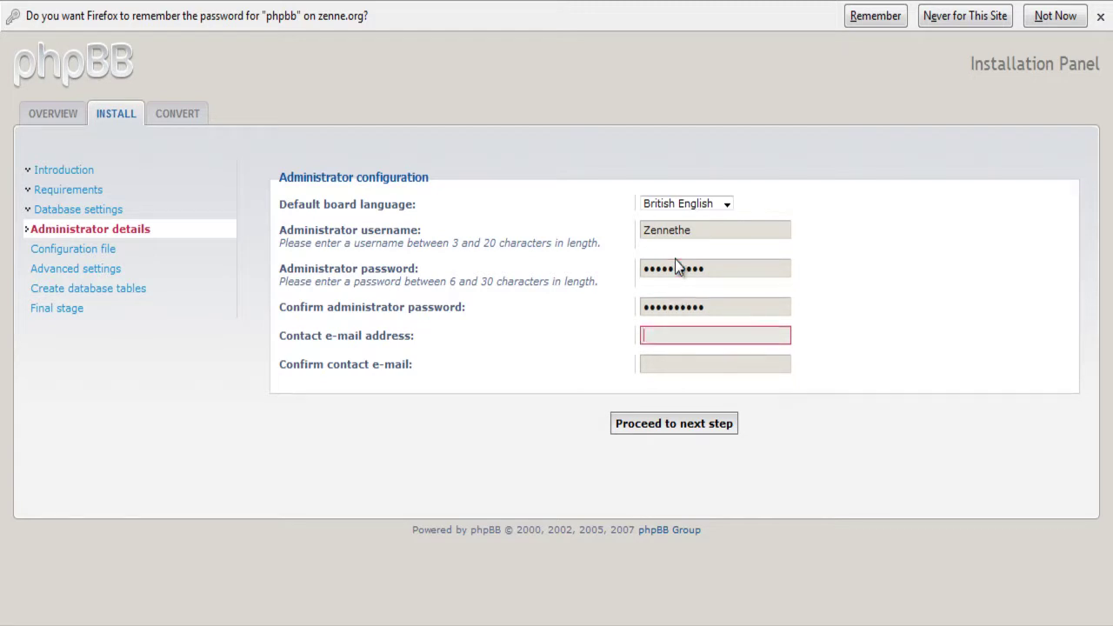
key("Down")
key("Down")
key("Return")
key("Tab")
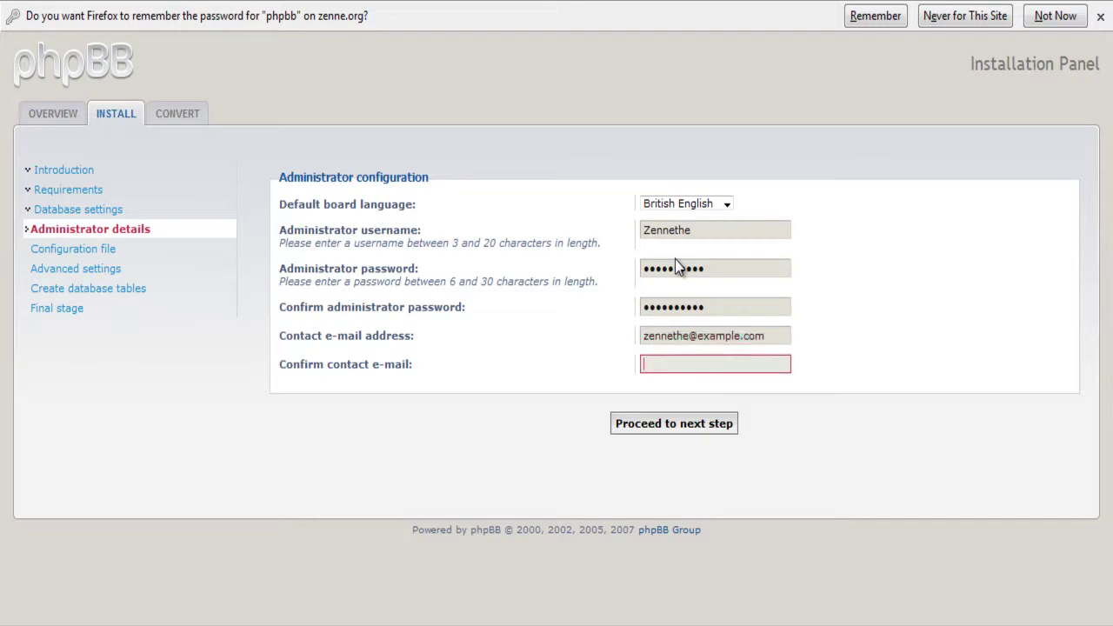
key("Down")
key("Down")
key("Return")
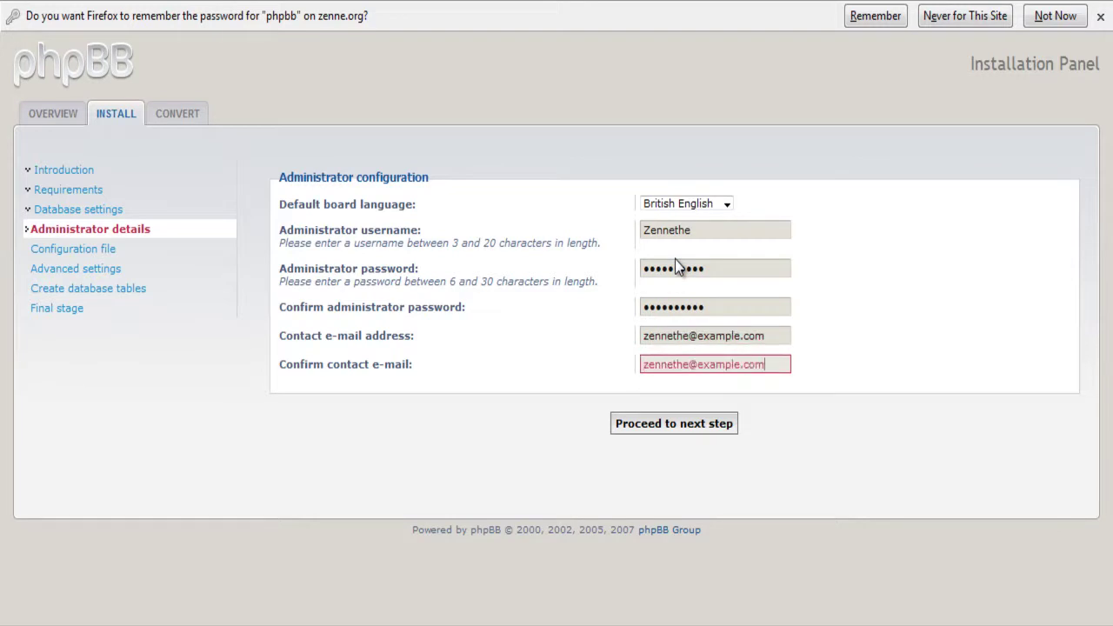
left_click(700, 422)
left_click(701, 422)
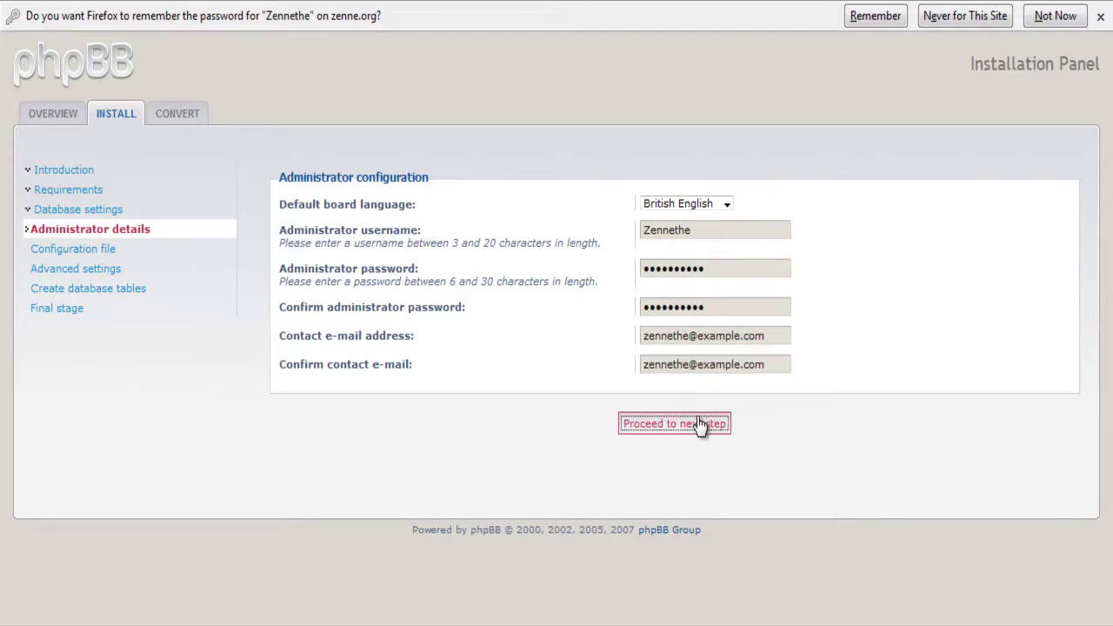
Pass the admin and config-file checks, keep default advanced settings, and finish installing phpBB 3.0.7-PL1
left_click(676, 263)
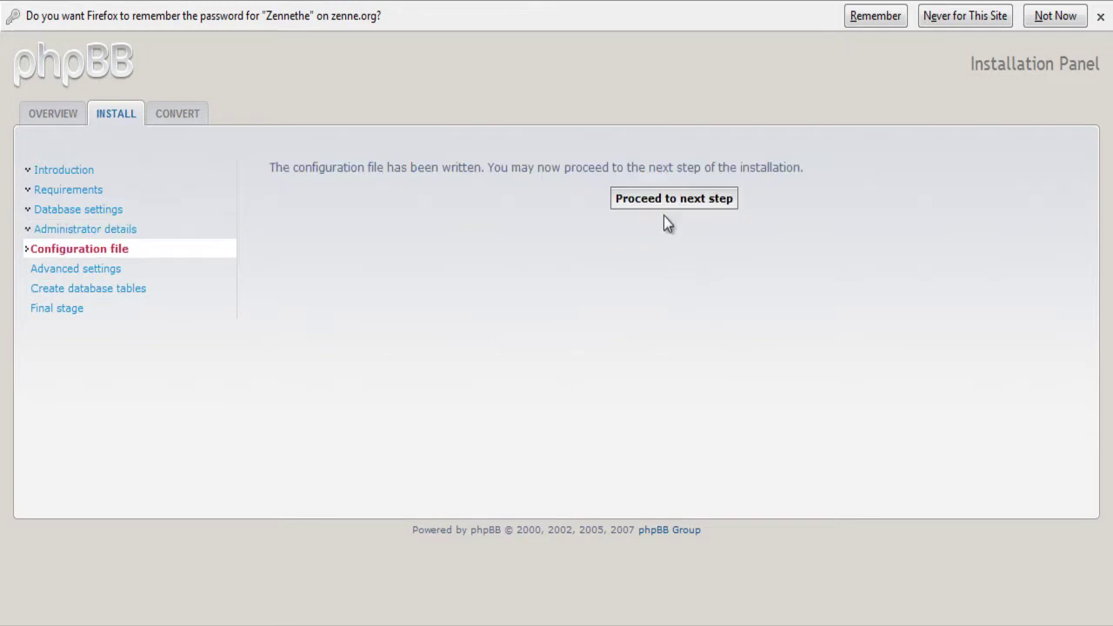
left_click(665, 202)
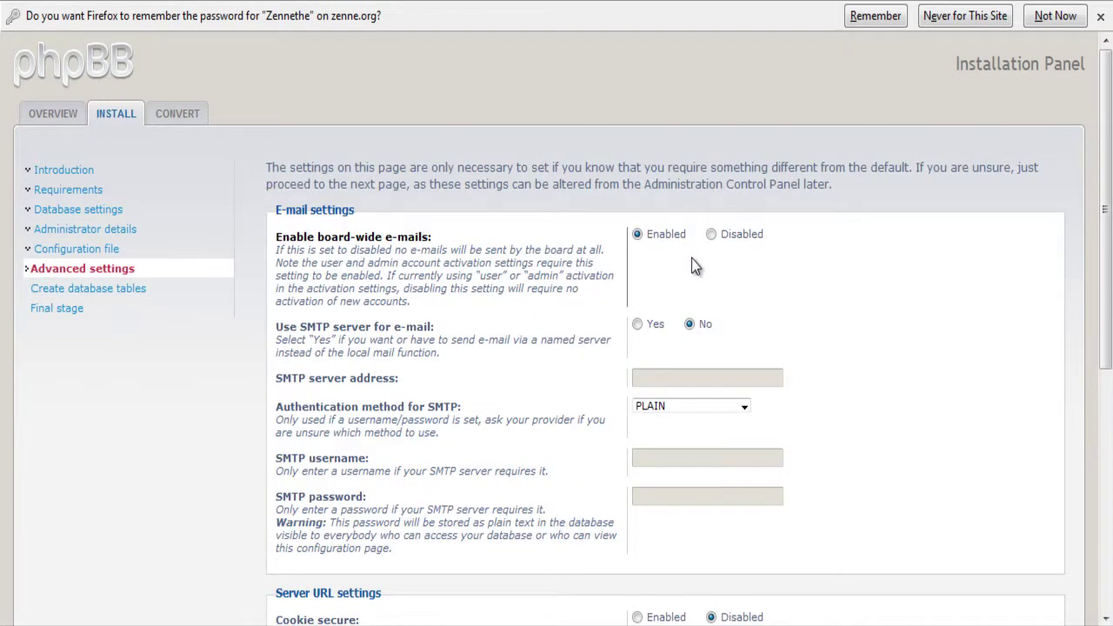
scroll(692, 261, "down", 5)
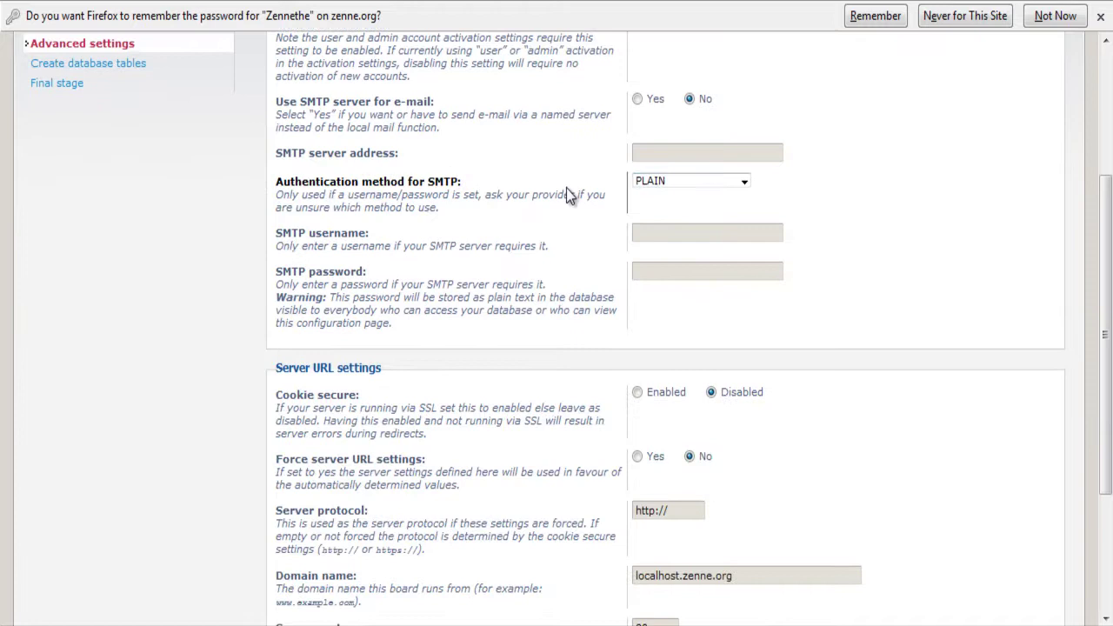
middle_click(917, 213)
left_click(922, 300)
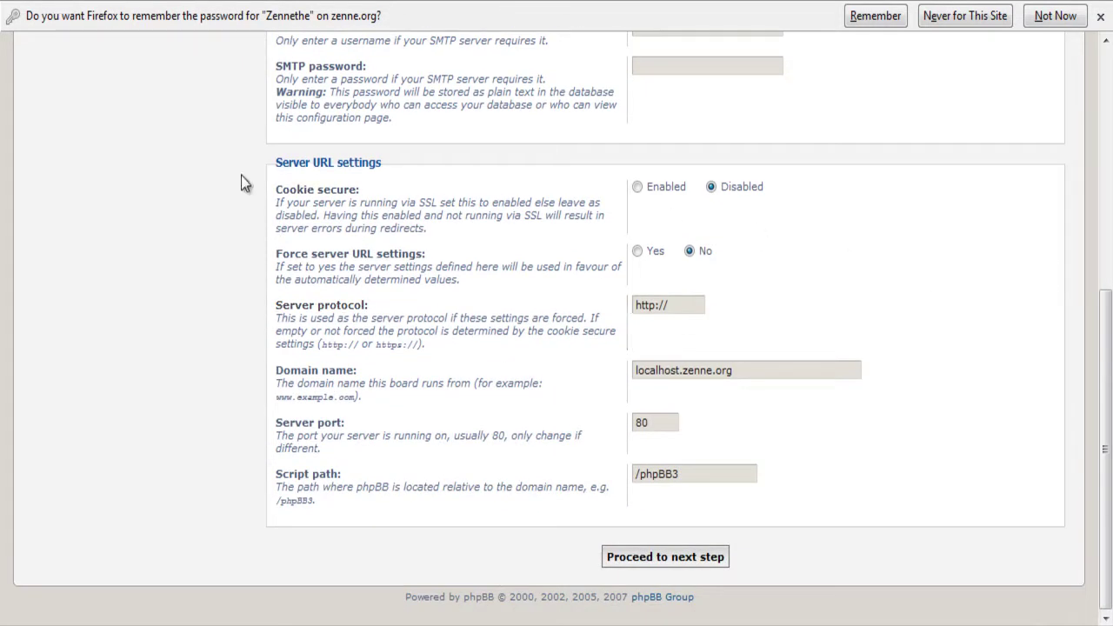
left_click_drag(276, 163, 370, 163)
left_click(380, 159)
left_click(704, 561)
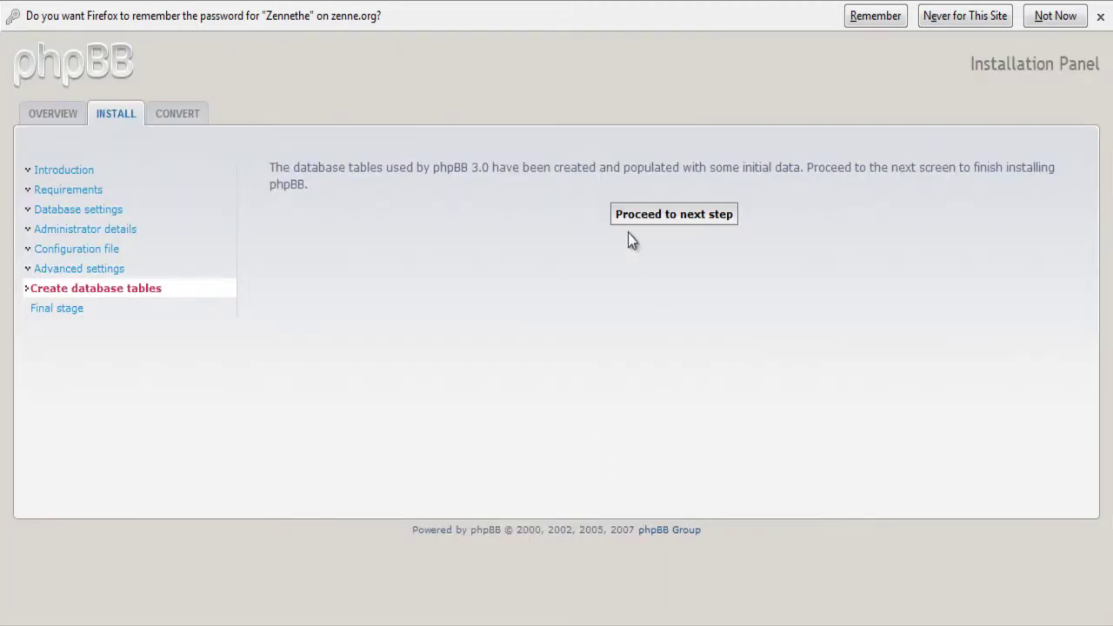
left_click(648, 218)
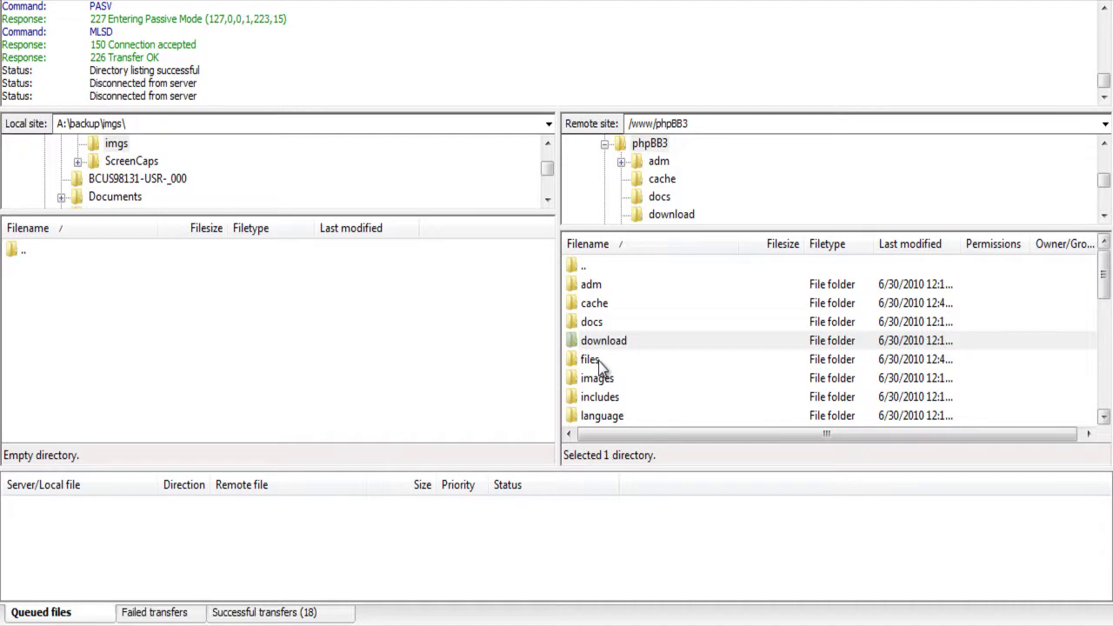
Refresh /www/phpBB3 on the server and delete the install folder
left_click(599, 363)
key("F5")
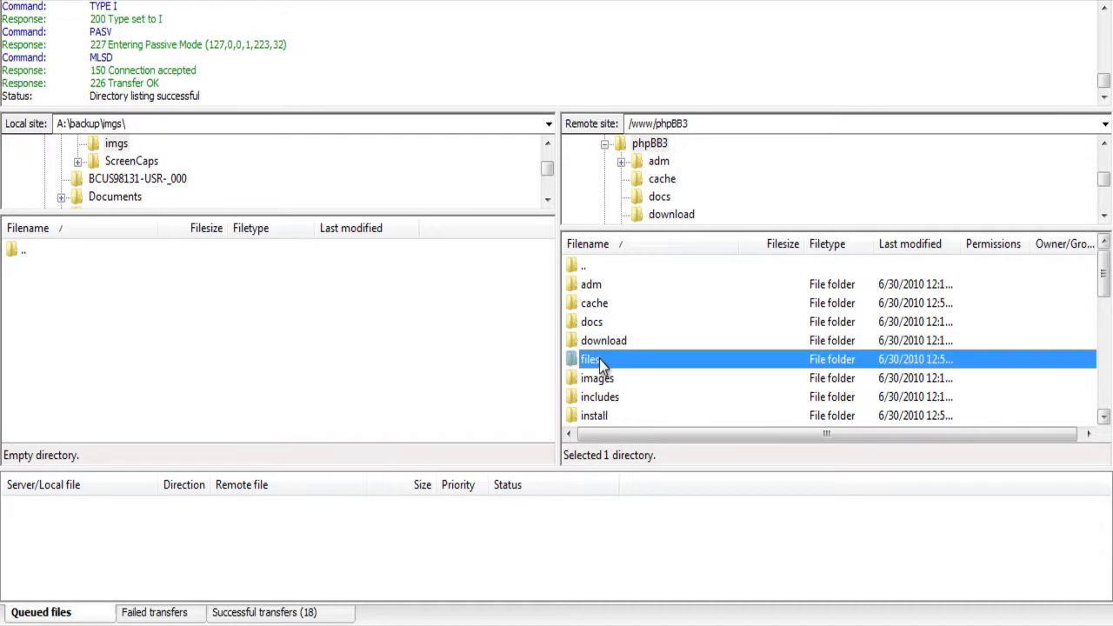
right_click(596, 415)
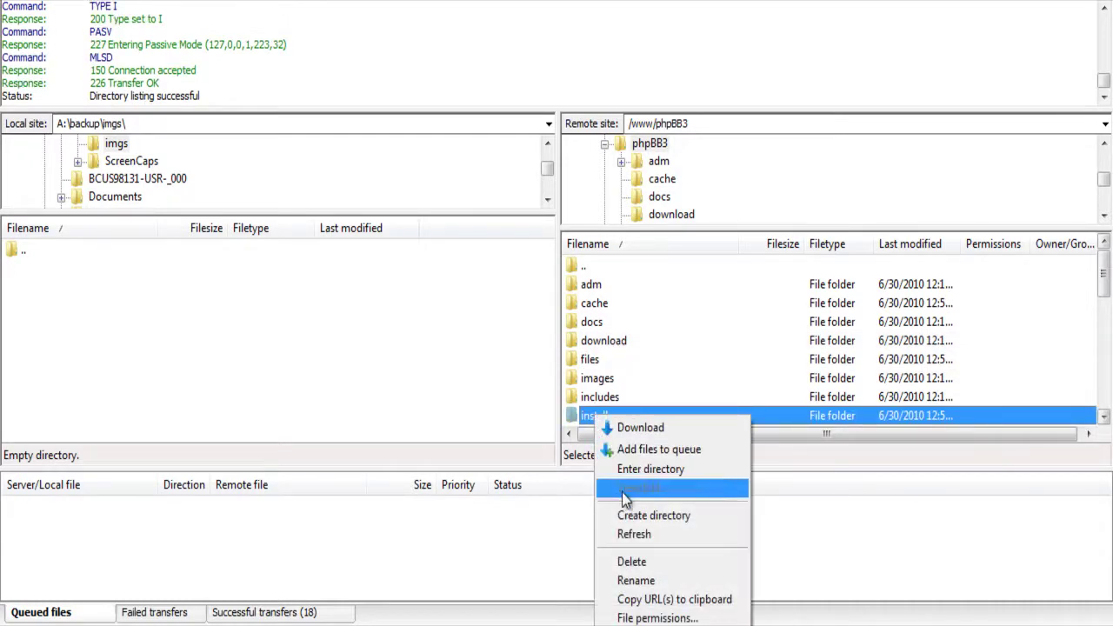
left_click(630, 562)
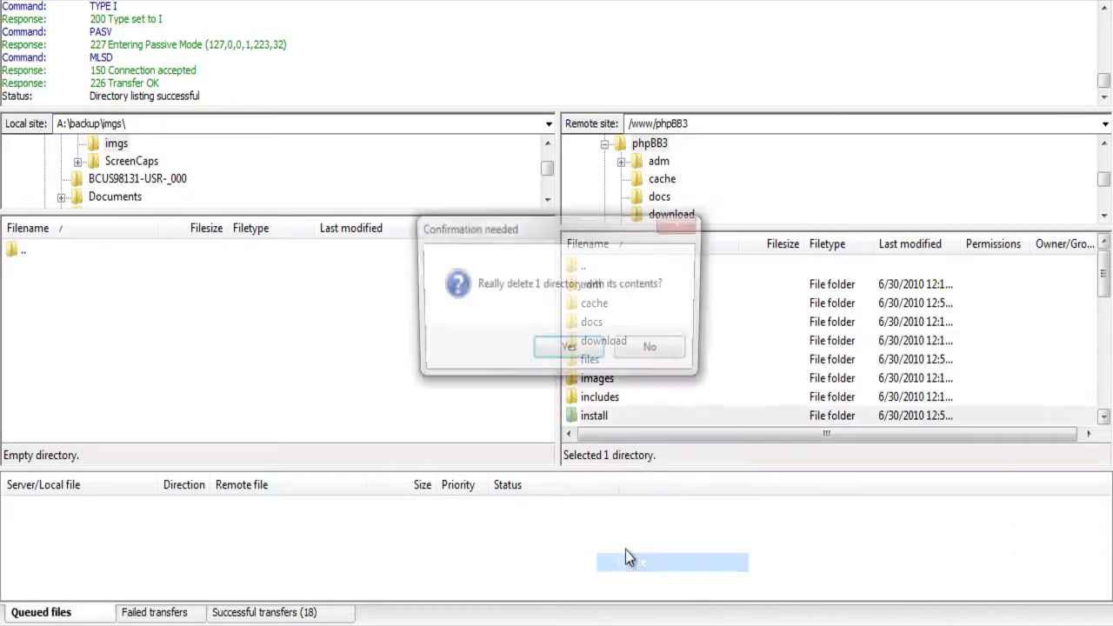
left_click(567, 352)
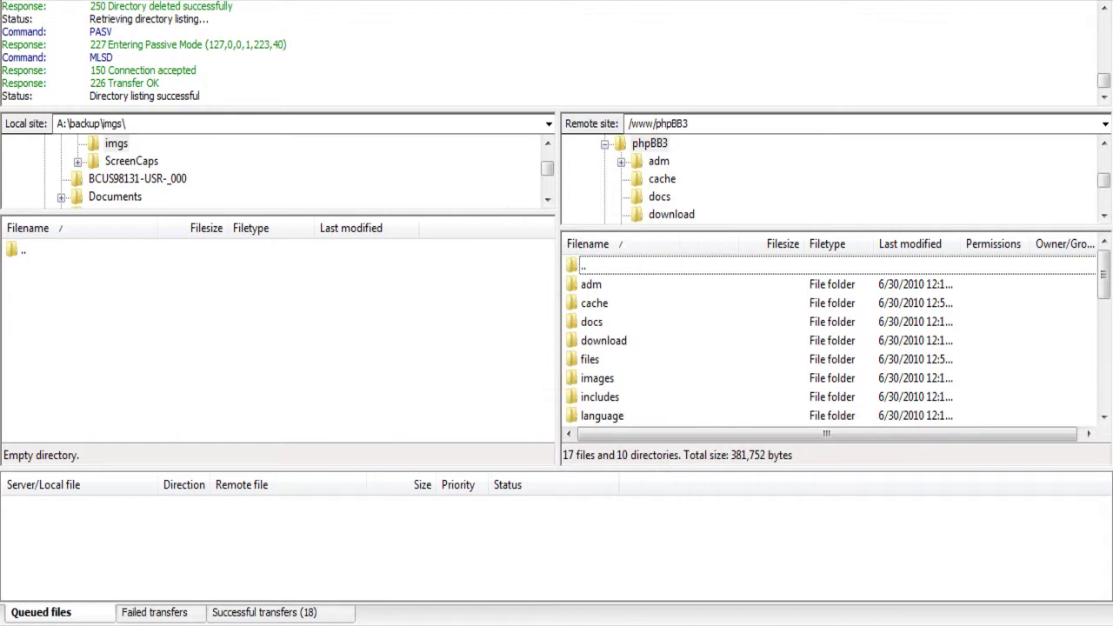
Go from the final install stage to the new board and delete its cookies
key("alt+Tab")
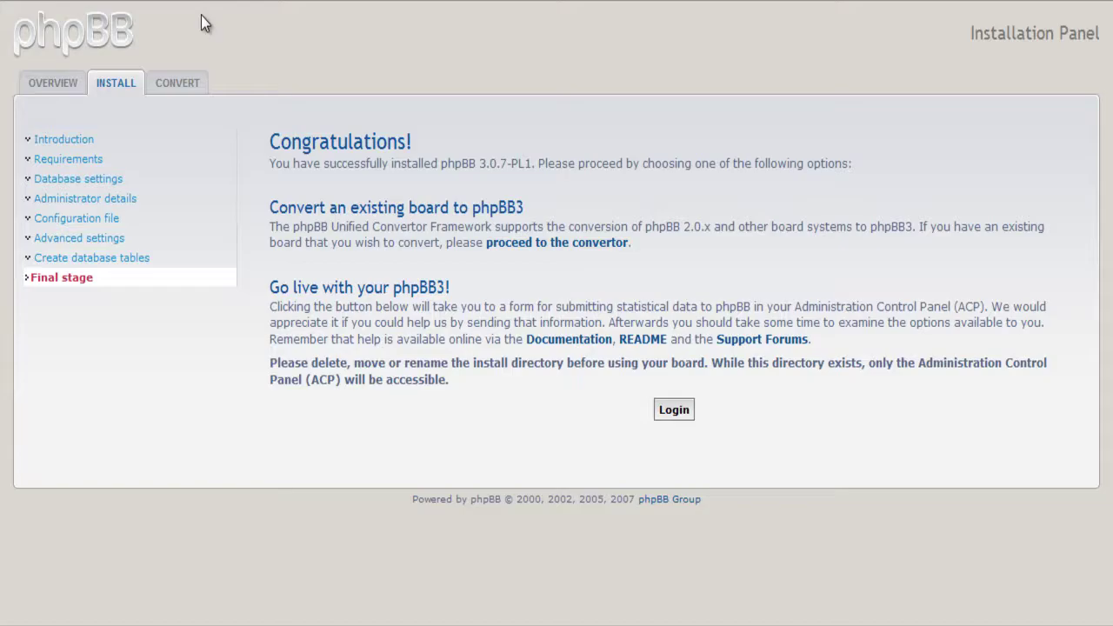
left_click(675, 410)
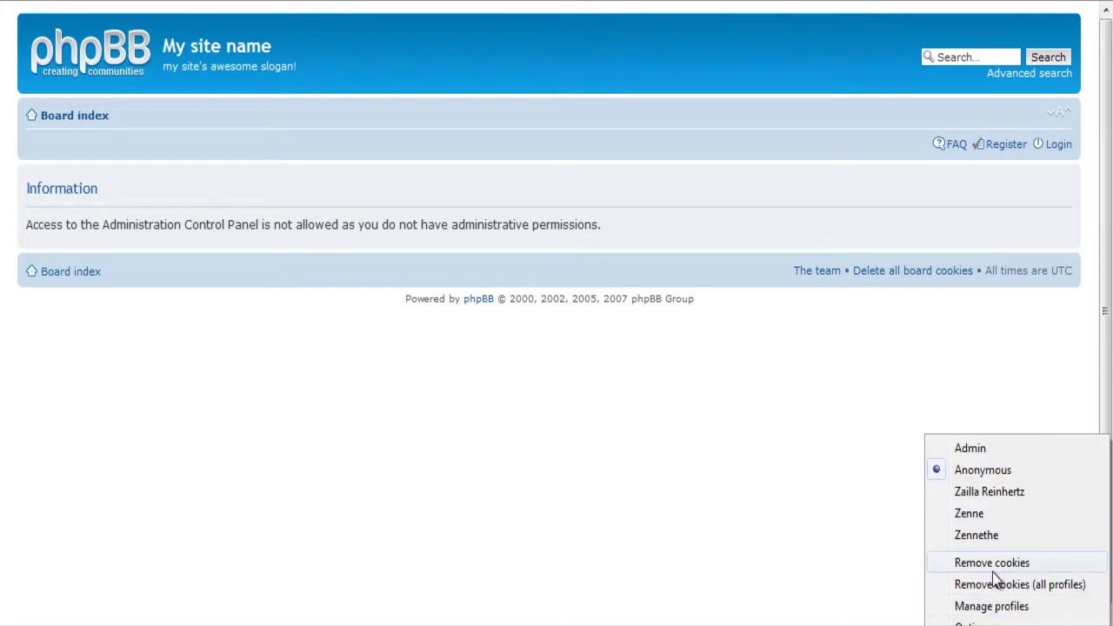
left_click(994, 569)
left_click(519, 306)
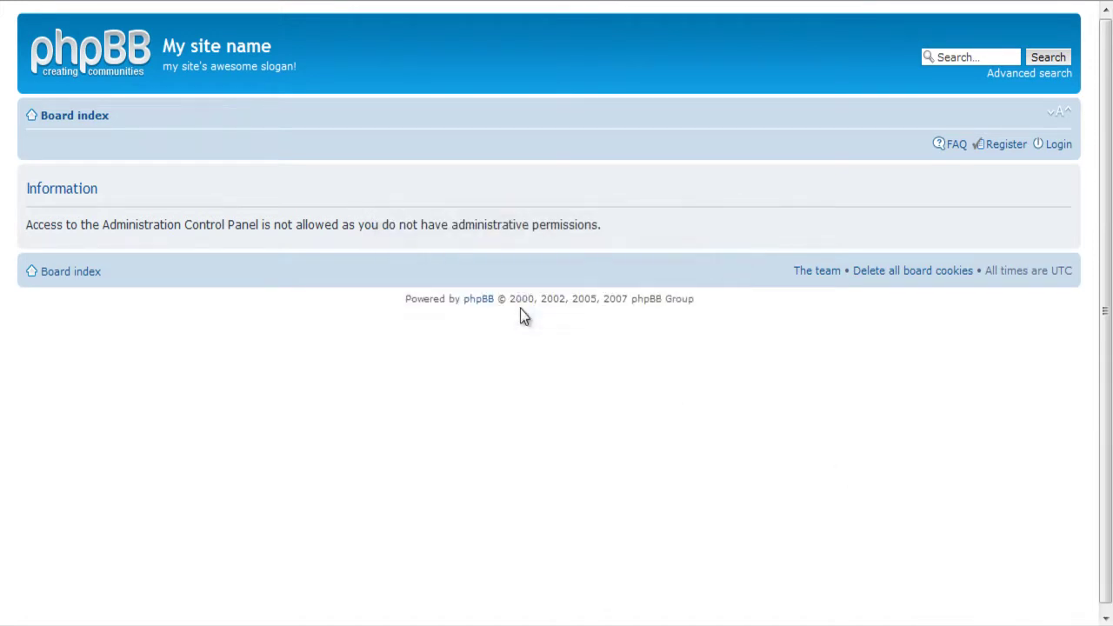
Log in with the administrator username and password, return to the index, and decline saving the password
left_click(1057, 146)
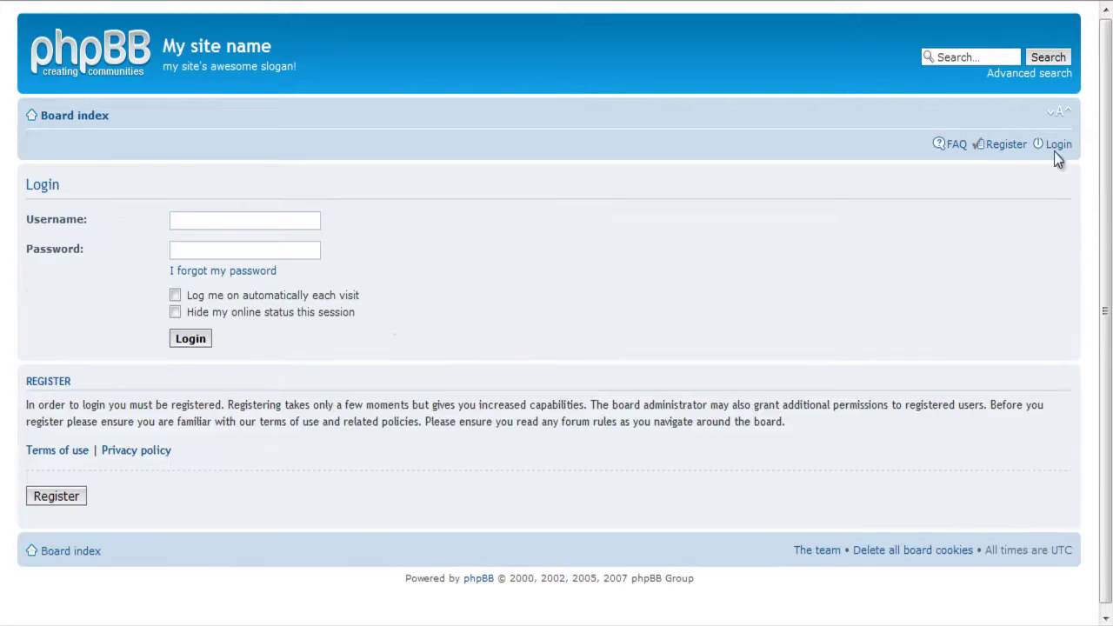
left_click(285, 220)
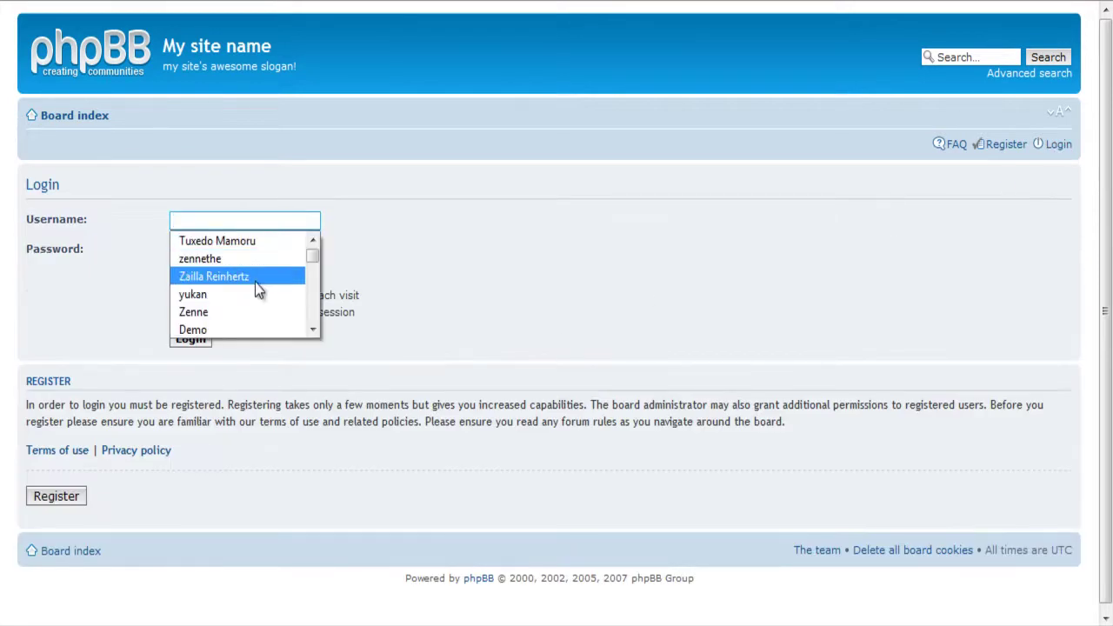
left_click(403, 247)
left_click(285, 223)
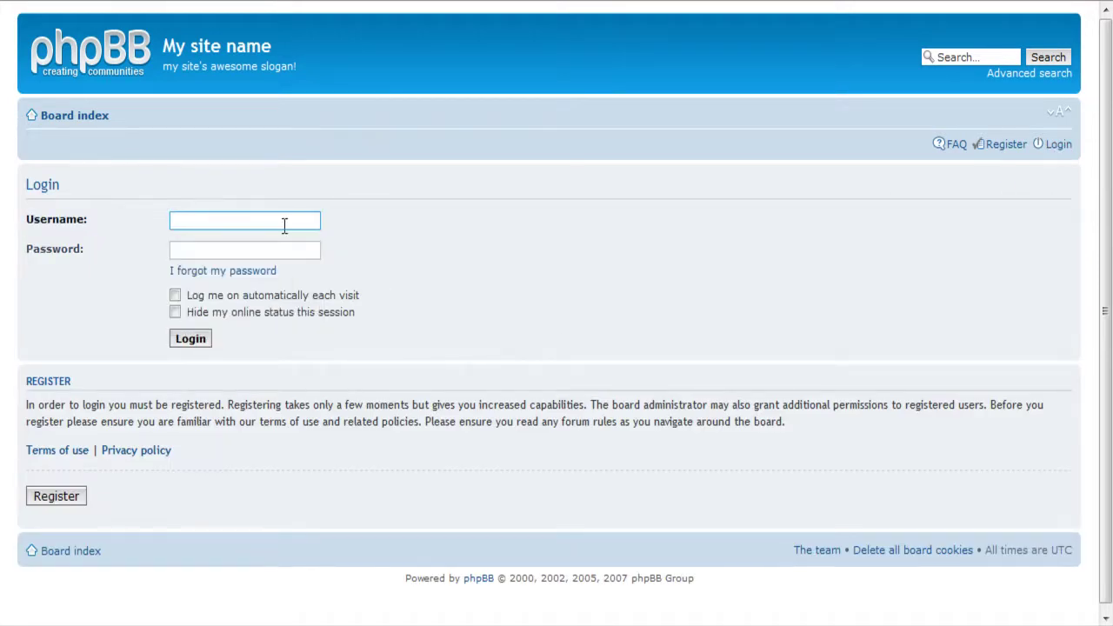
type("zenne")
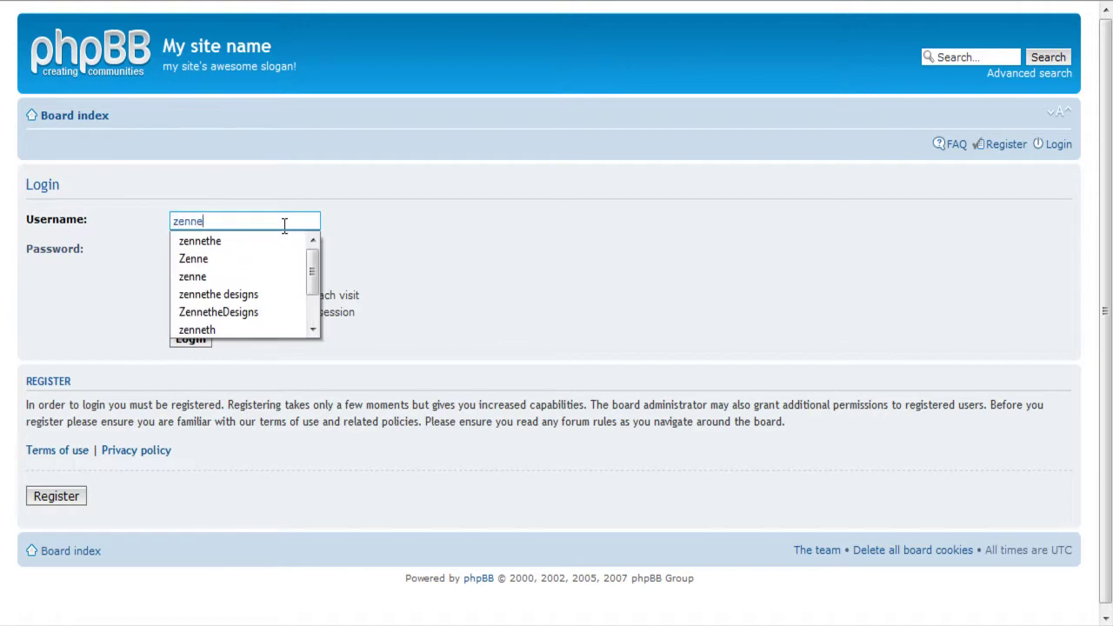
key("Down")
key("Return")
key("Tab")
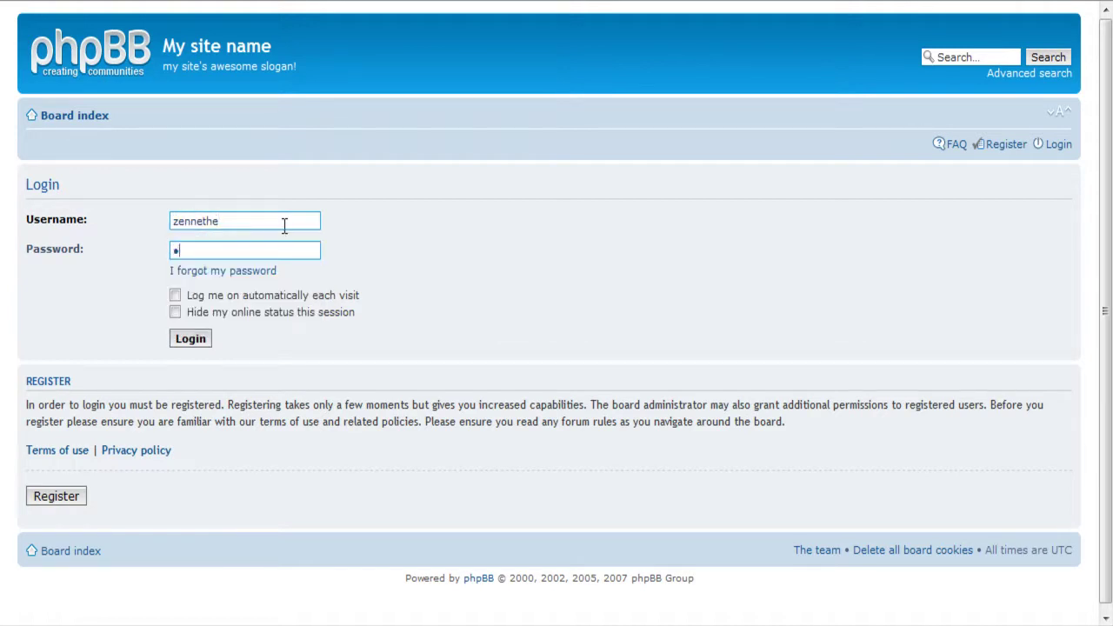
type("********")
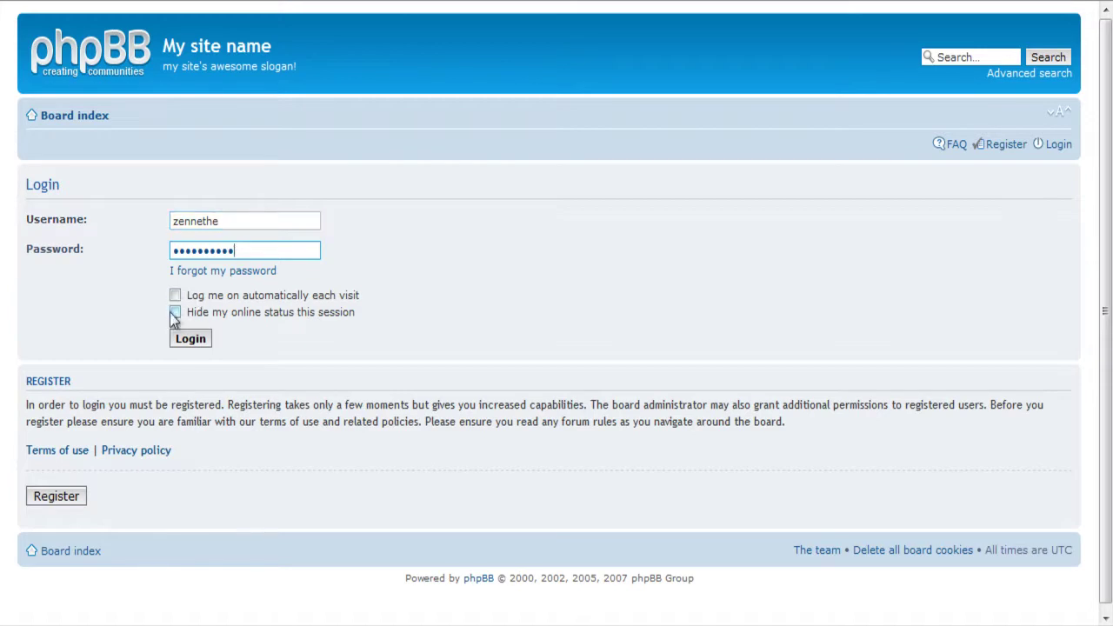
left_click(183, 339)
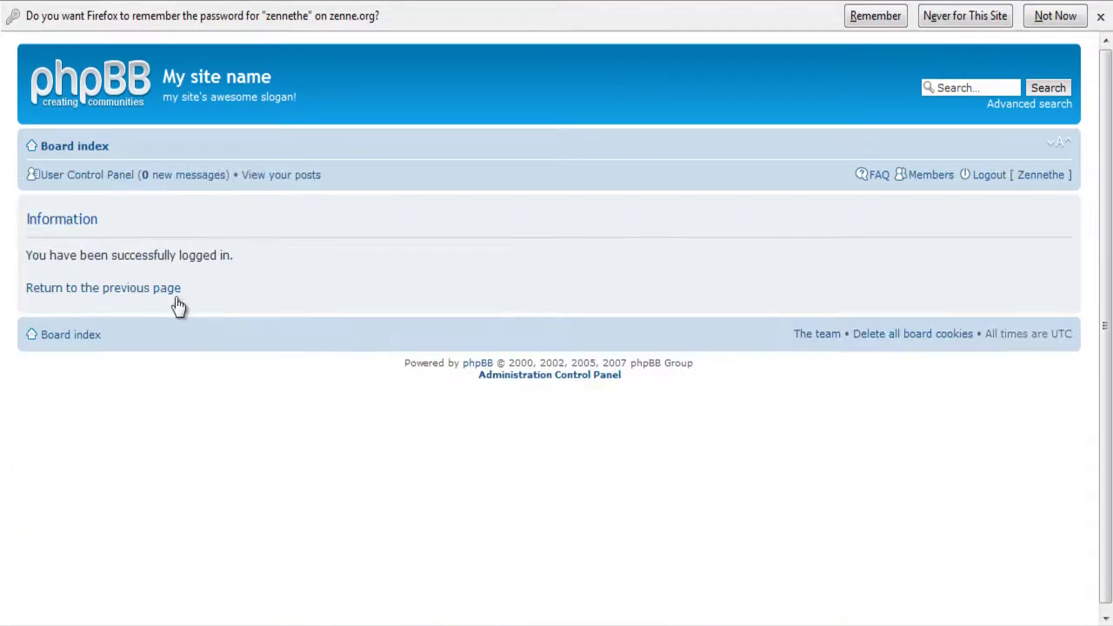
left_click(130, 291)
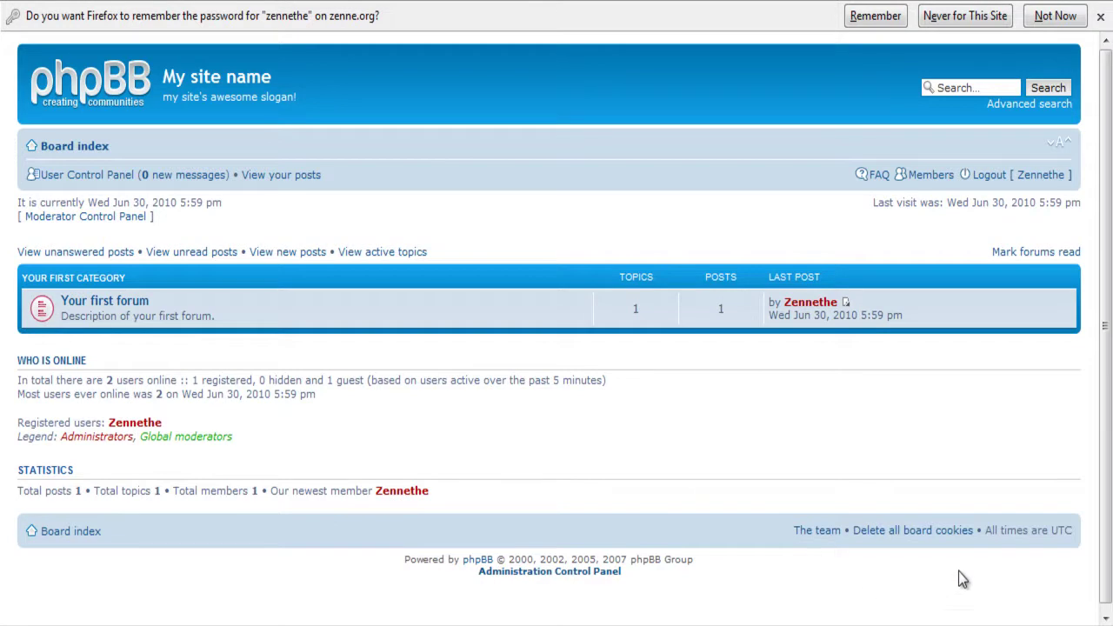
left_click(1061, 16)
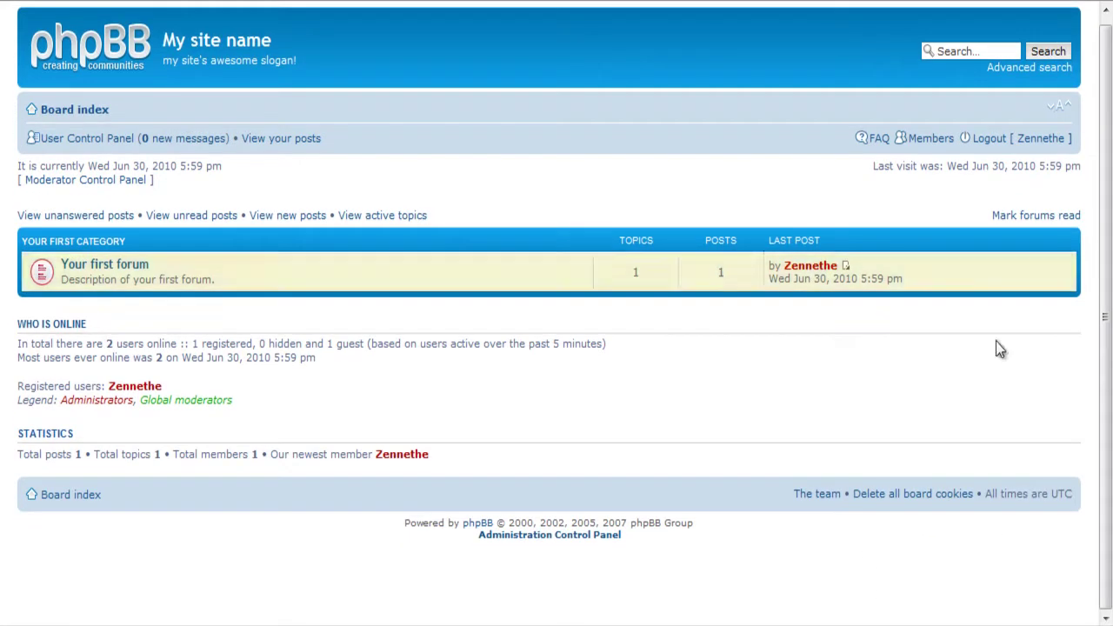
Re-enter the admin password to open the ACP and review the config file permission warning
left_click(586, 536)
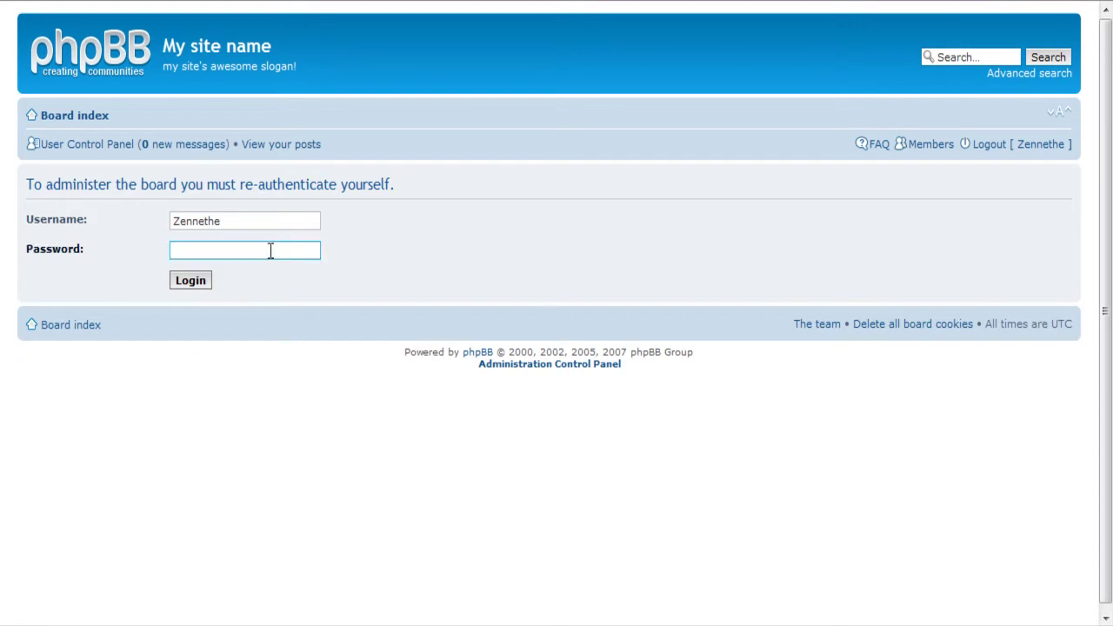
type("•••••")
type("•••••")
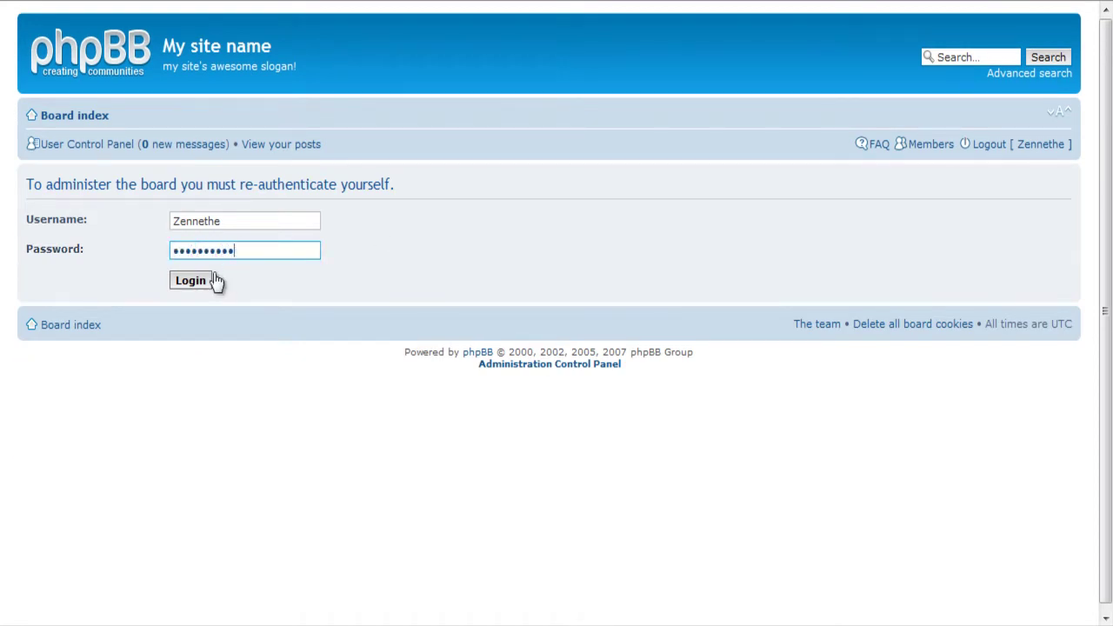
left_click(205, 280)
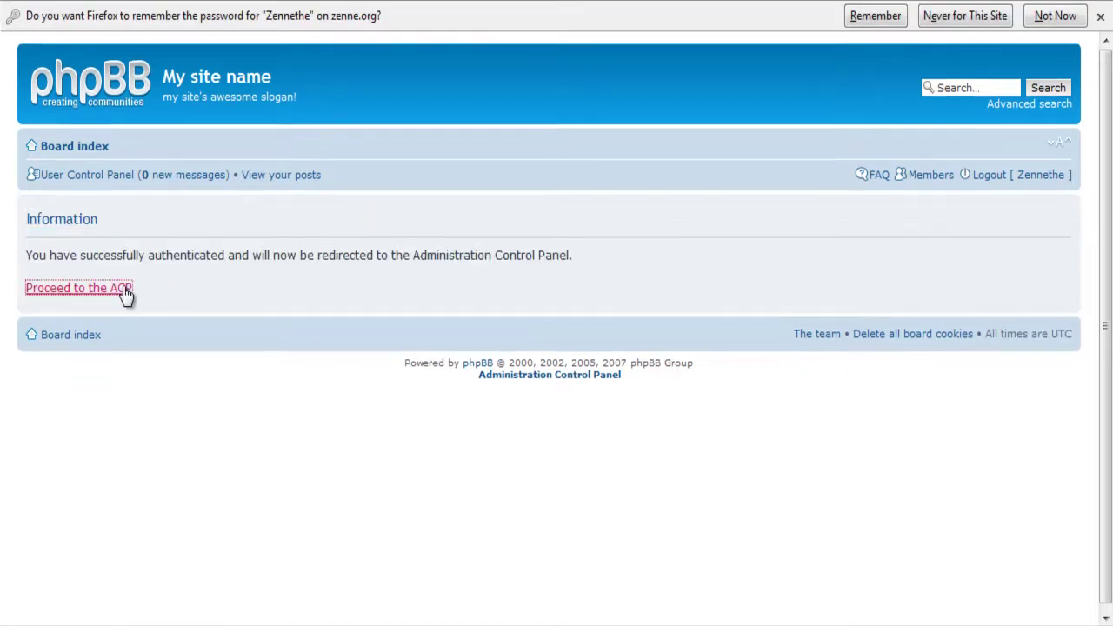
left_click(122, 292)
left_click(1055, 15)
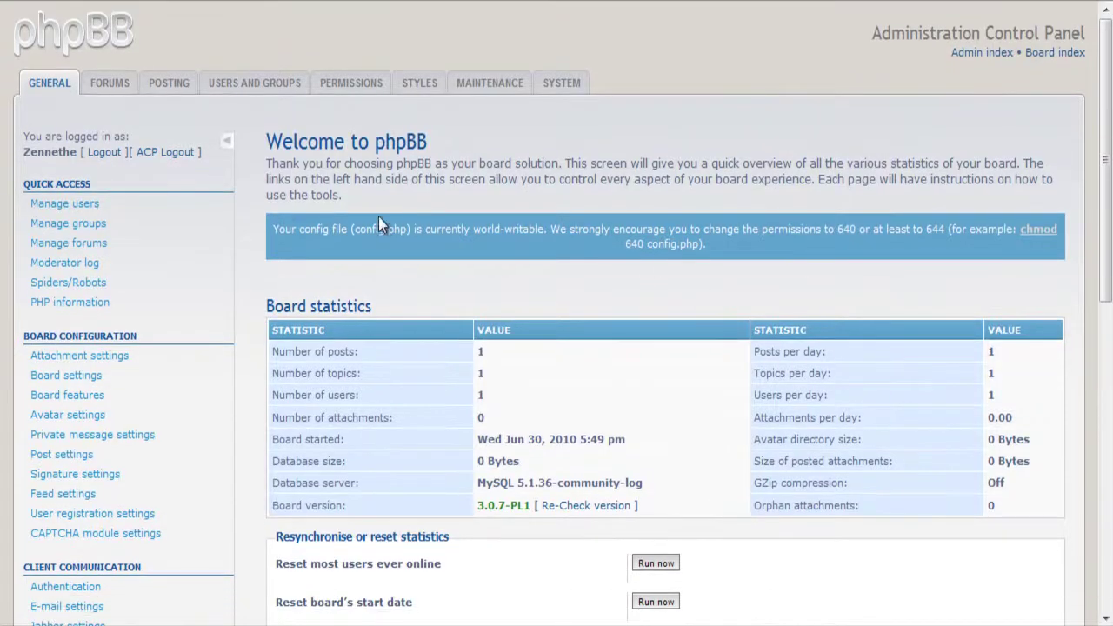
mouse_move(302, 227)
left_mouse_down()
mouse_move(706, 245)
mouse_move(273, 226)
left_mouse_up()
left_click(696, 229)
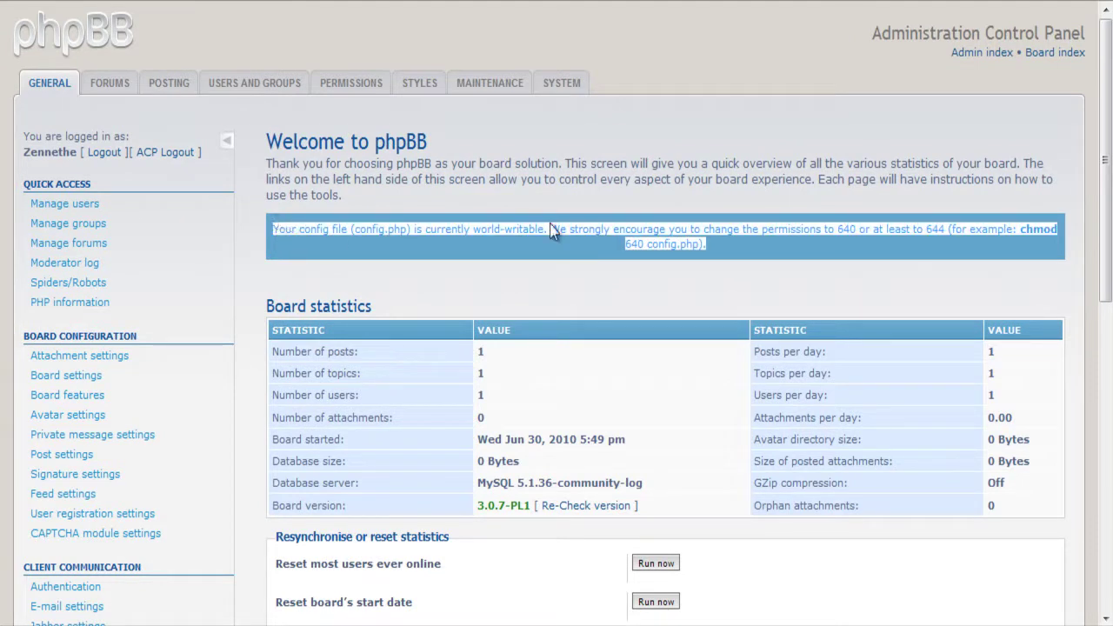
triple_click(782, 228)
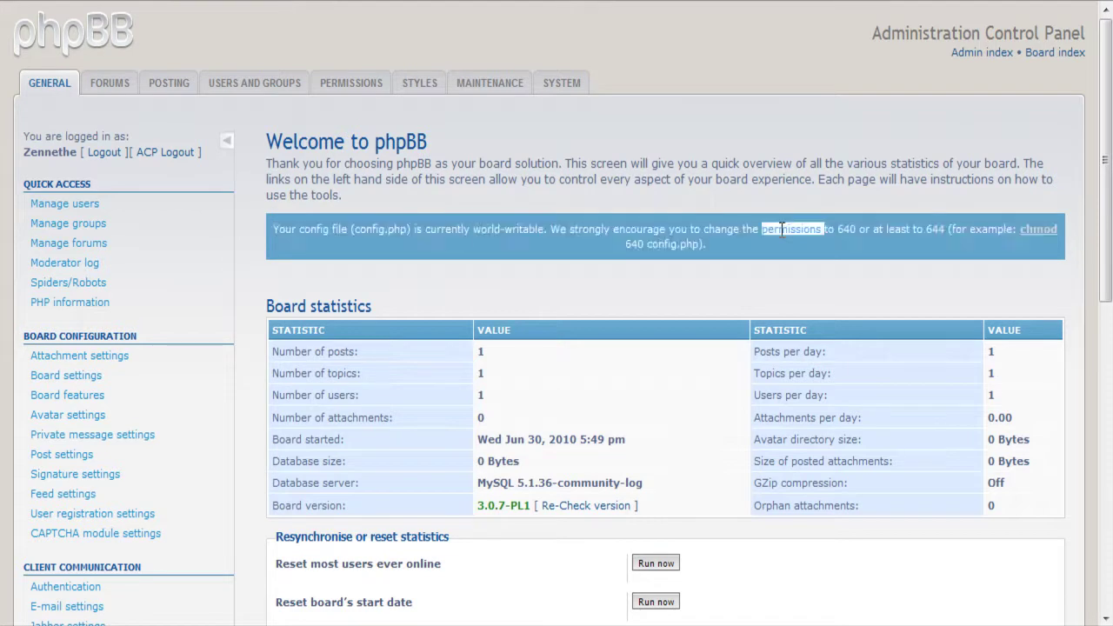
left_click(782, 229)
Rename 'Your first category' to 'My Category', give it a 'My category' description, and submit
left_click(111, 95)
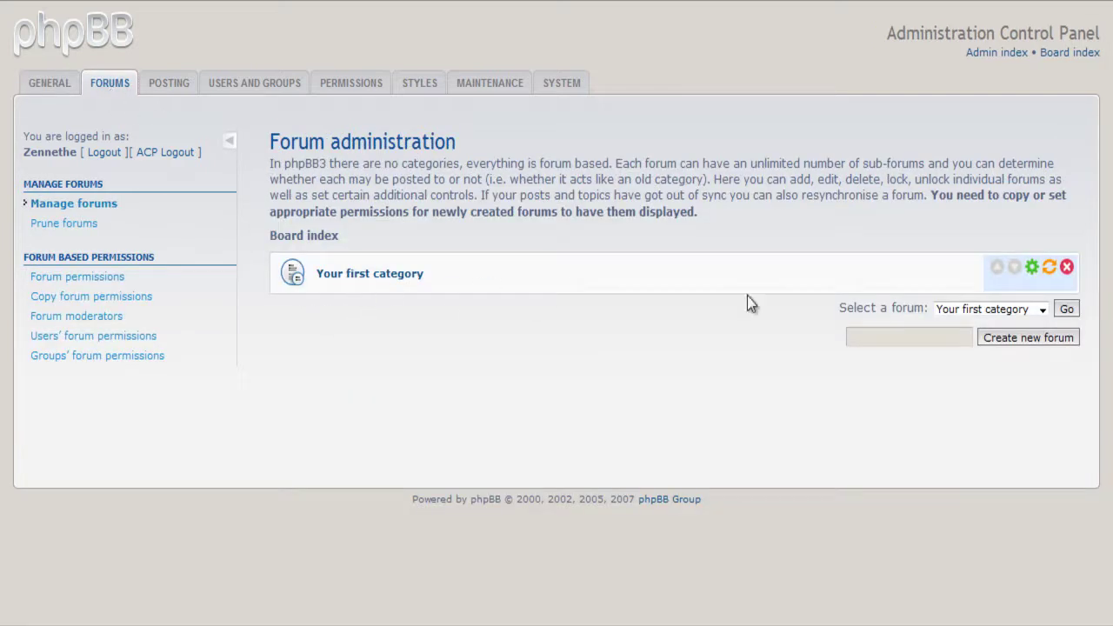
left_click(1033, 267)
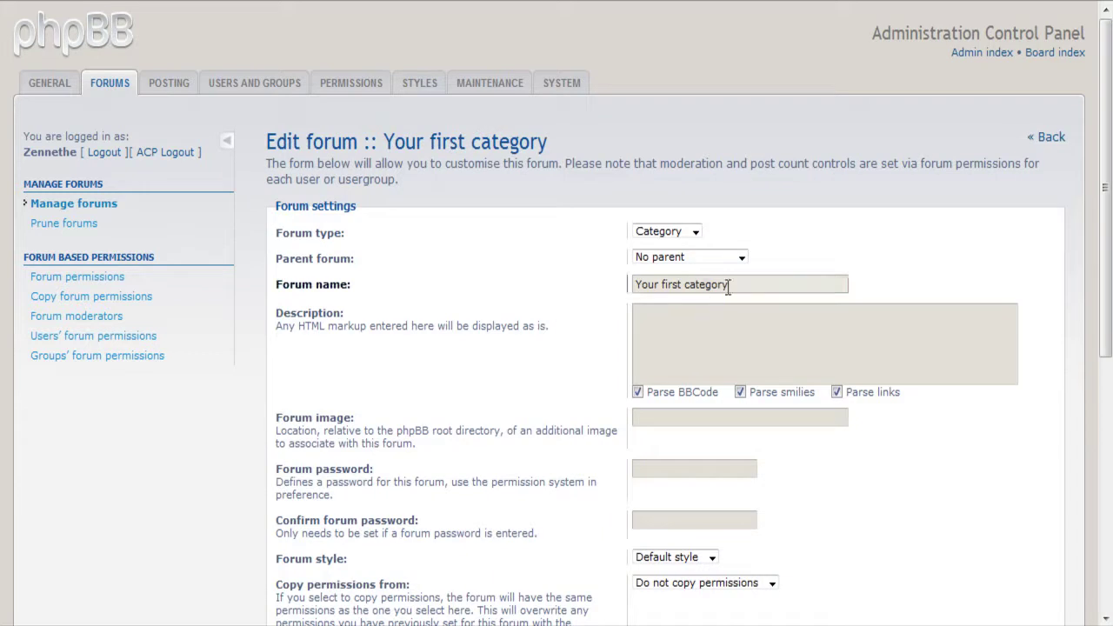
left_click_drag(728, 287, 380, 245)
type("My ")
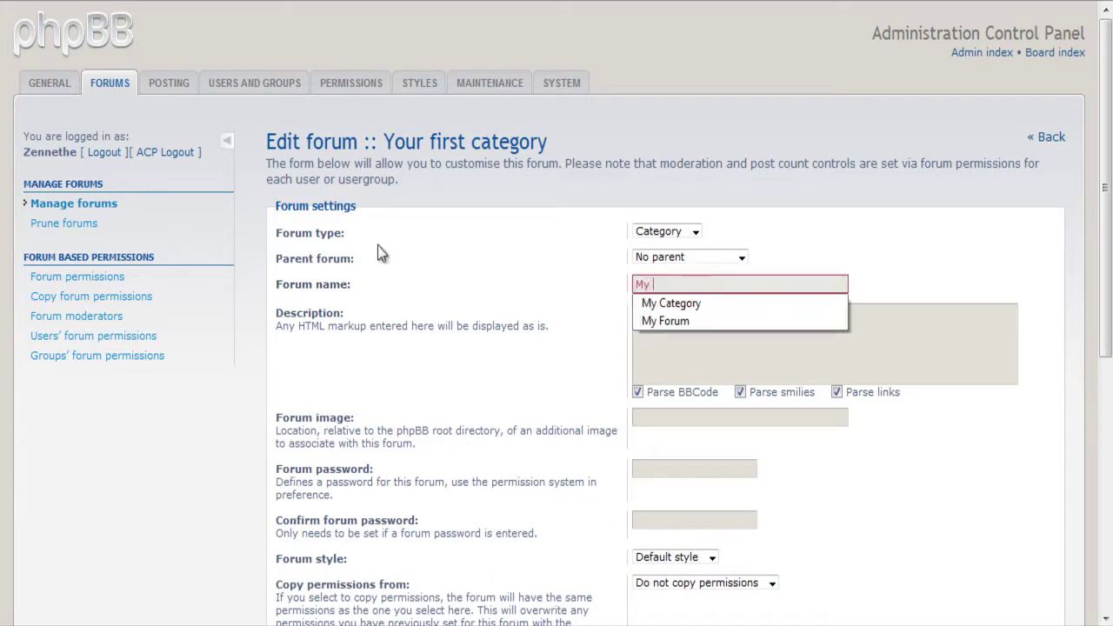
type("Category")
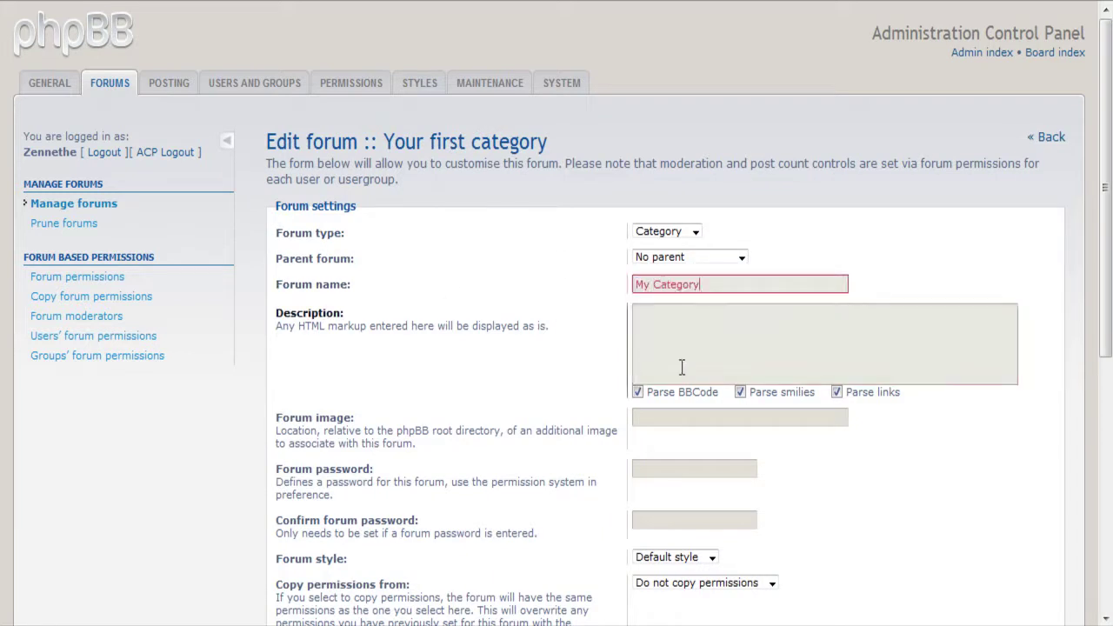
left_click(687, 339)
type("ca")
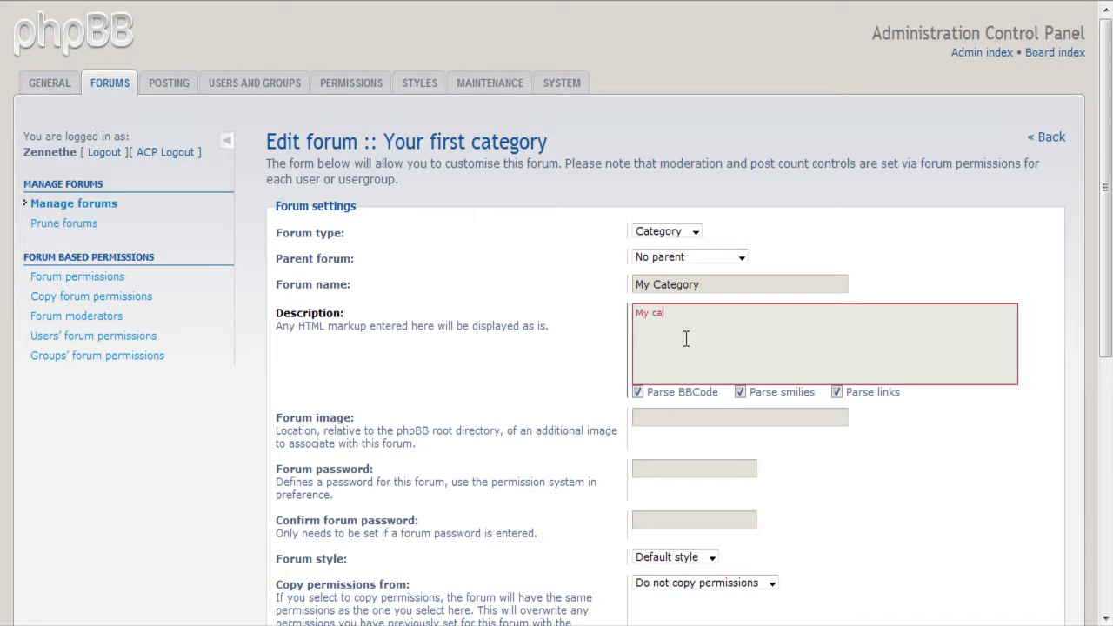
type("tegory!")
scroll(686, 338, "down", 5)
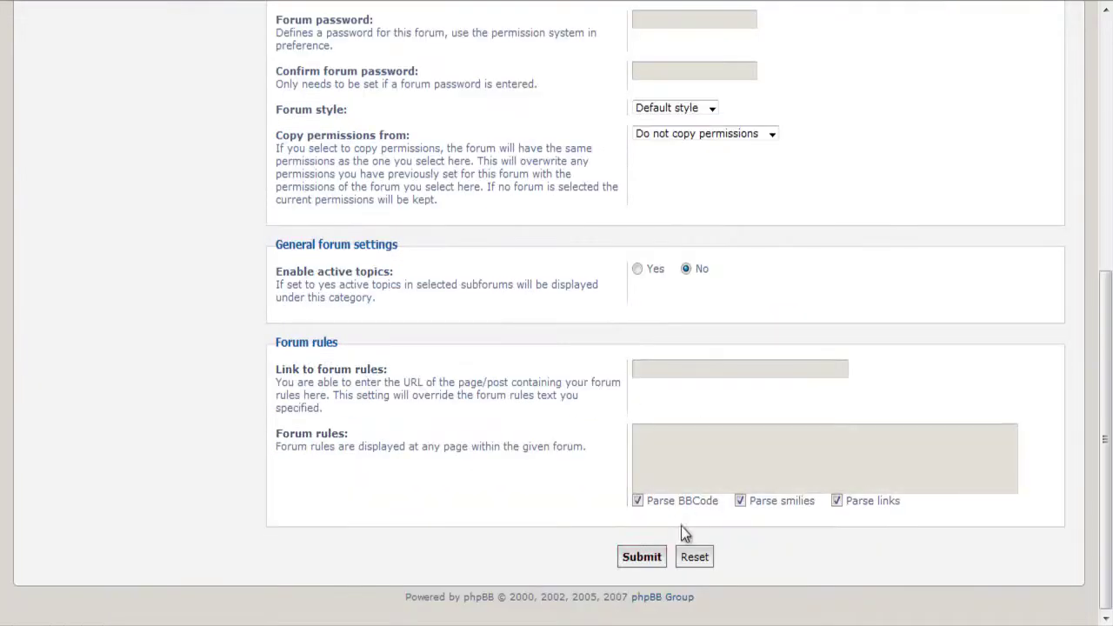
left_click(641, 557)
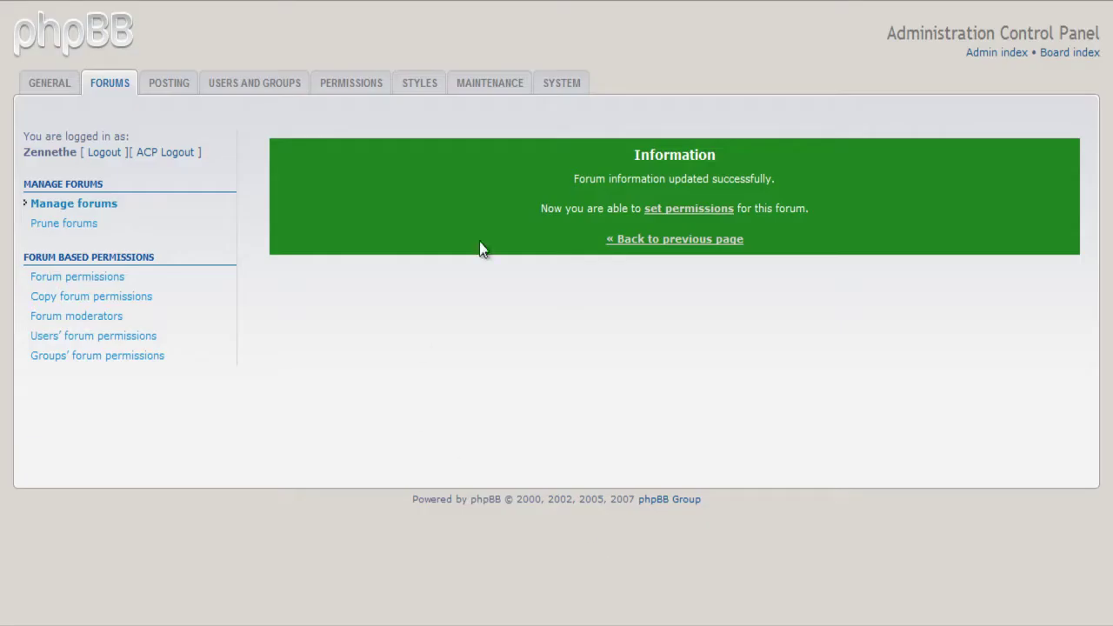
Rename 'Your first forum' under My Category to 'My Forum'
left_click(651, 244)
left_click(353, 274)
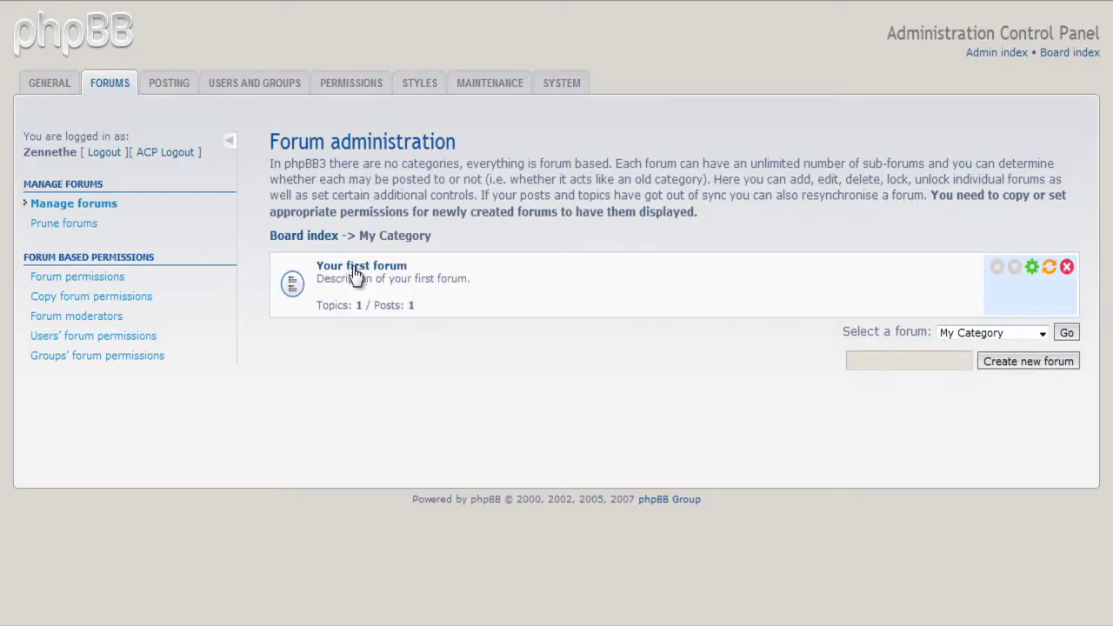
left_click(1032, 267)
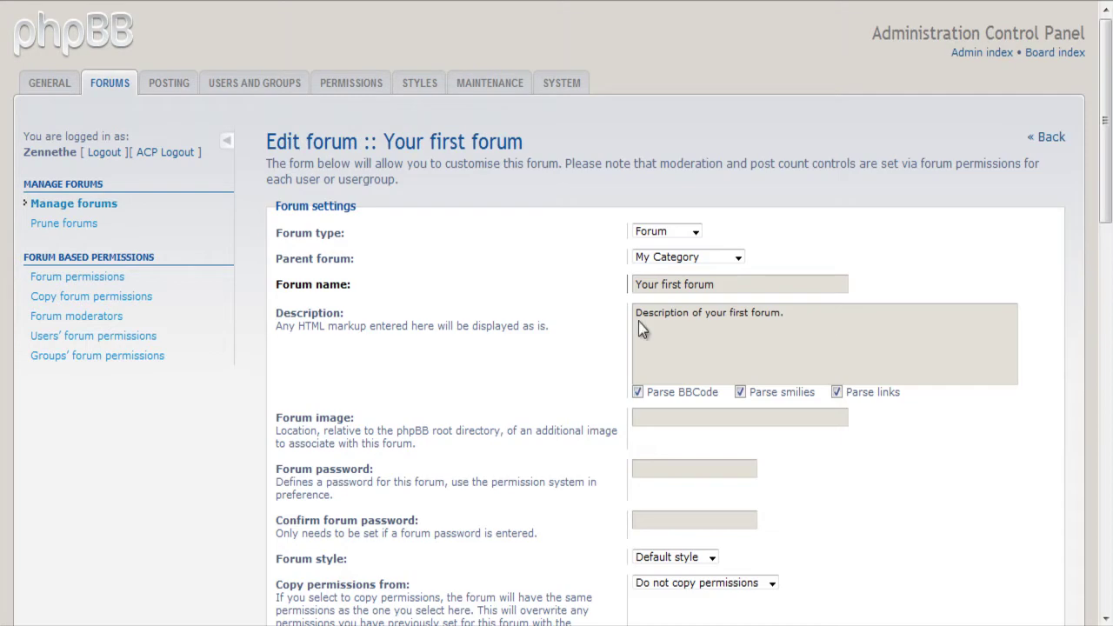
left_click_drag(758, 284, 445, 276)
type("m")
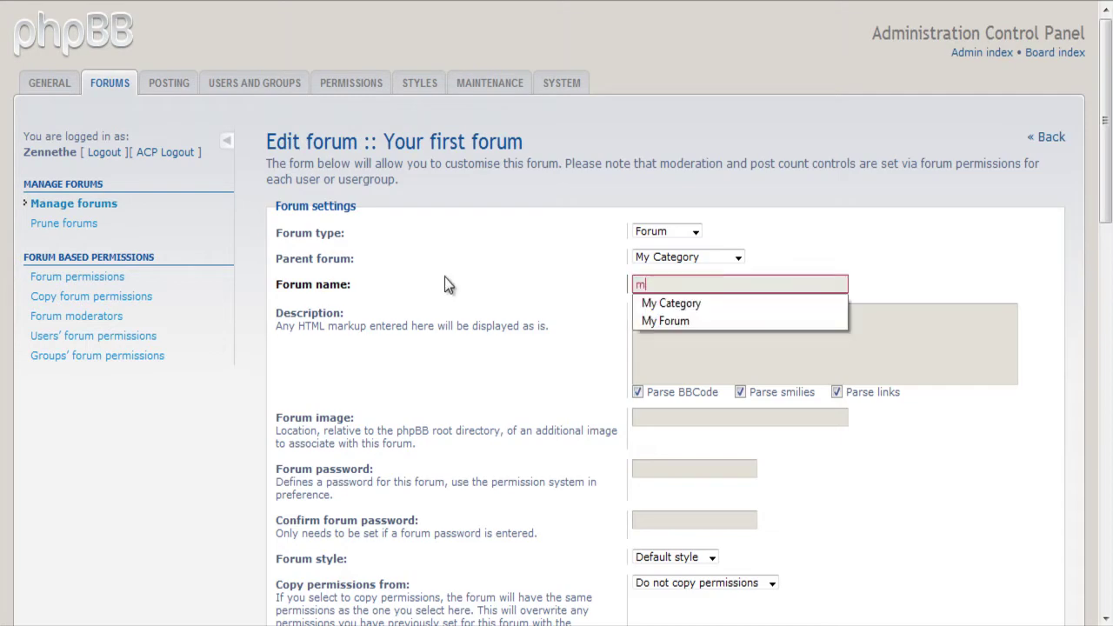
key("Down")
key("Down")
key("Return")
Set the forum description to 'My forum name! Supports [b]BB Code[/b] and amotes! :)', save, and return
key("Tab")
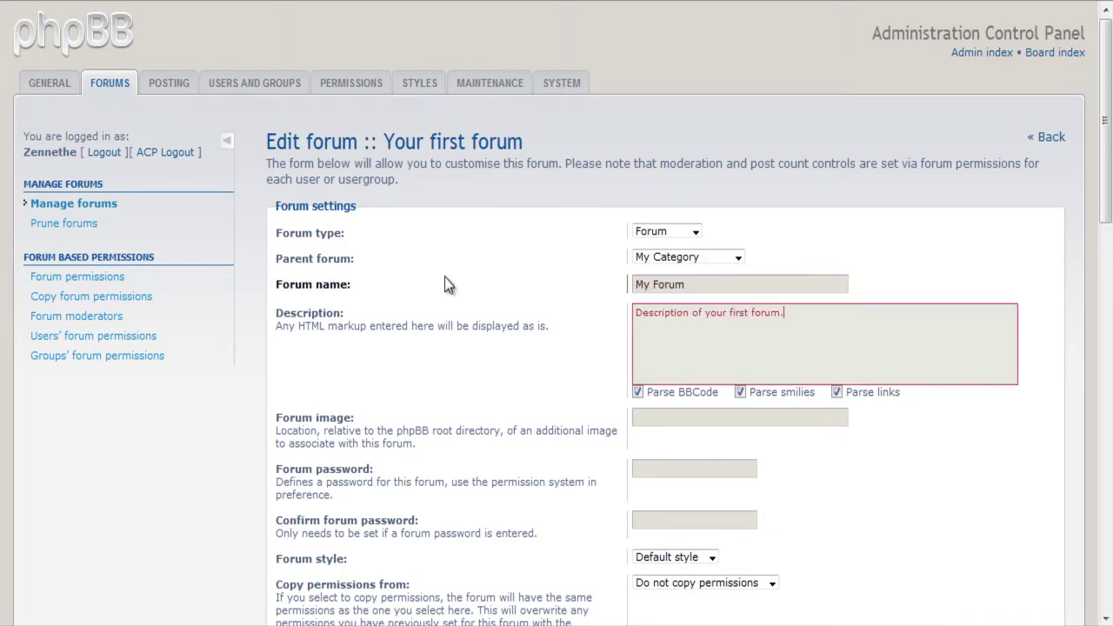
triple_click(811, 330)
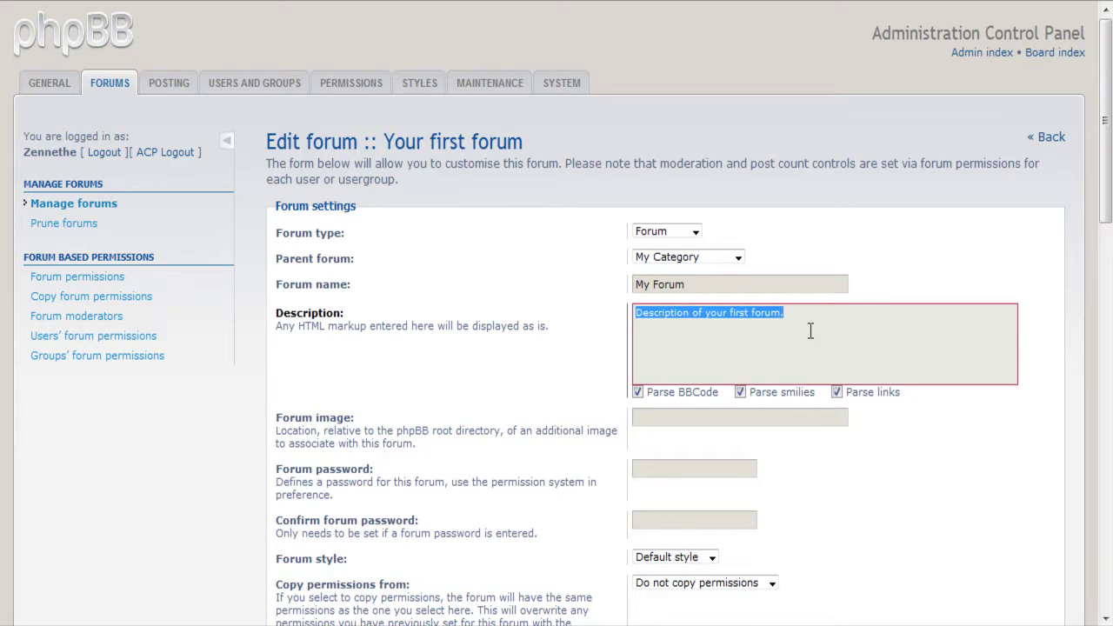
type("My foru")
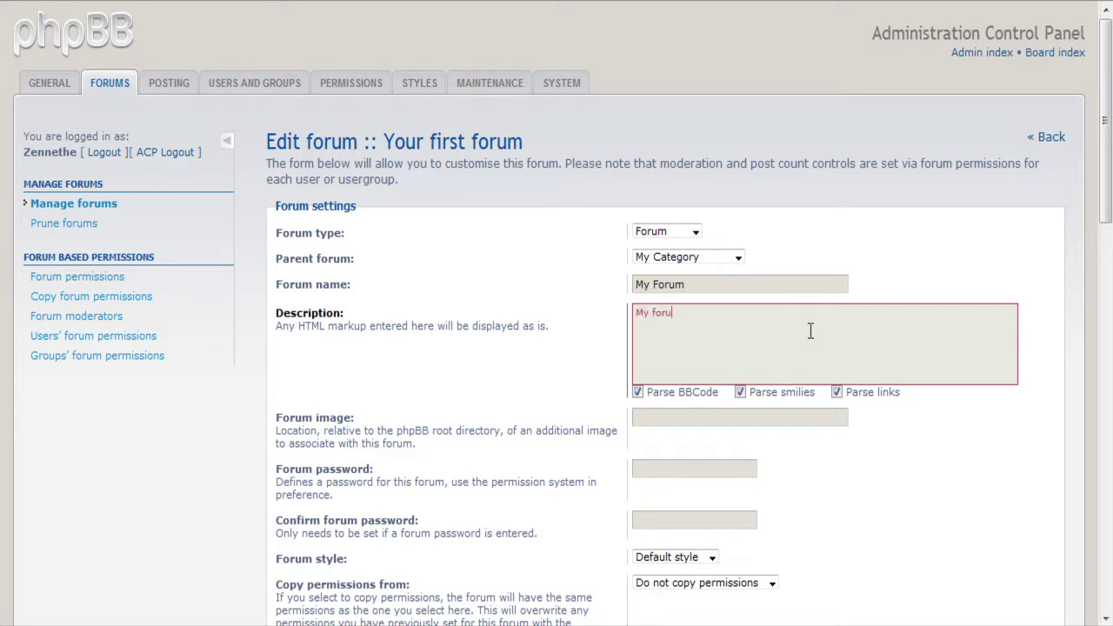
type("m name! ")
type("Support")
type("s [b]")
type("BB Code[/b] a")
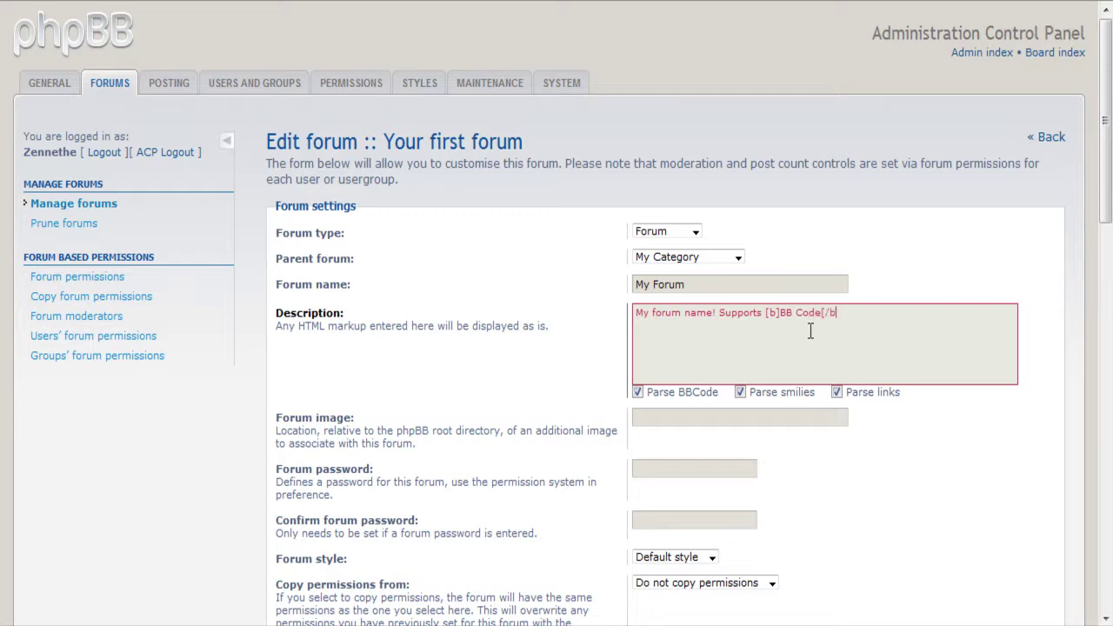
type("nd ")
type("amotes! :)")
scroll(817, 321, "down", 4)
scroll(833, 311, "down", 7)
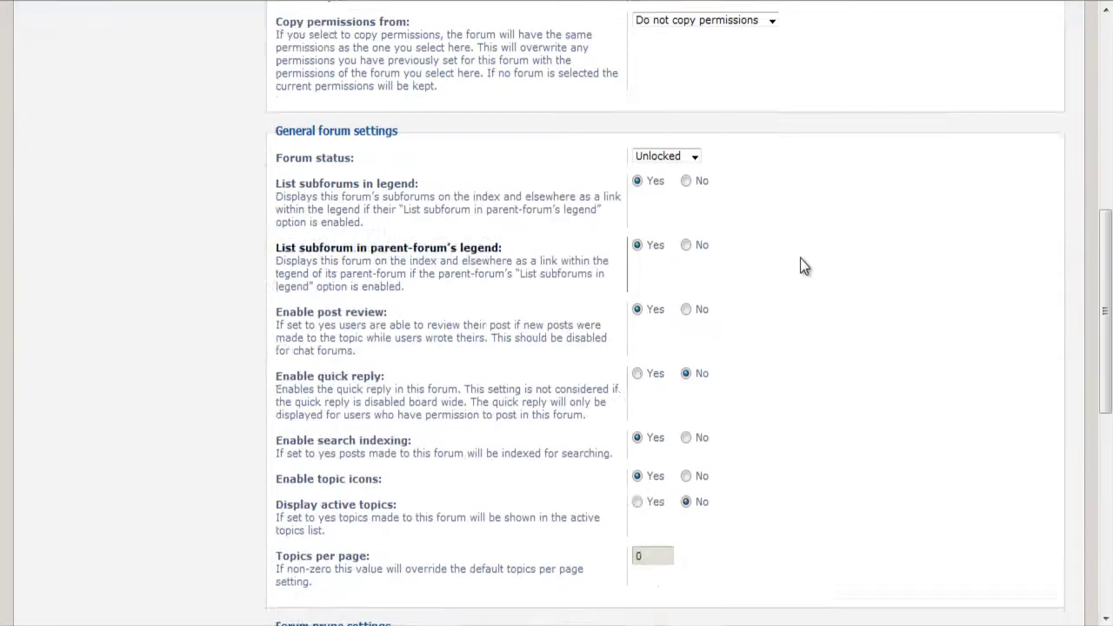
scroll(800, 261, "down", 10)
scroll(800, 261, "down", 1)
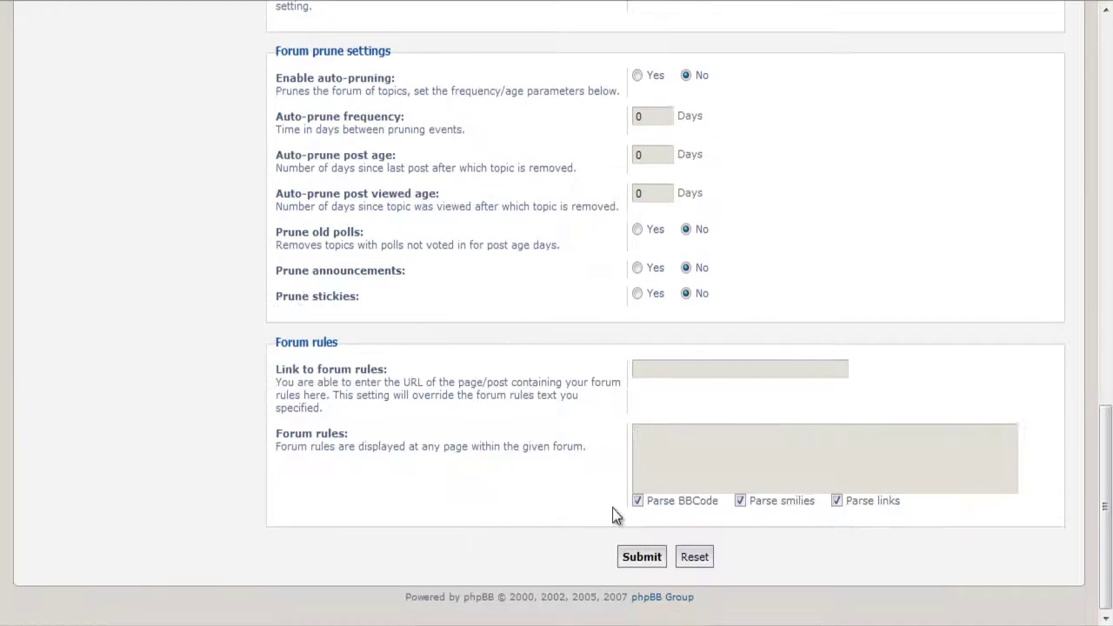
left_click(642, 557)
left_click(656, 242)
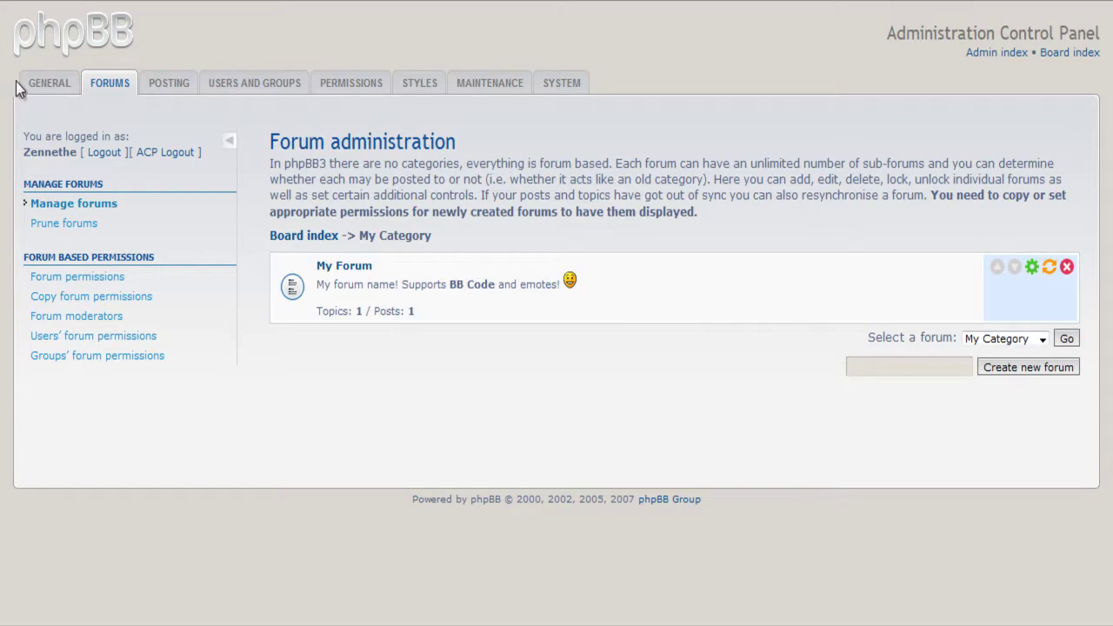
Resave Board settings, keeping site name 'My site name' and its slogan
left_click(47, 94)
scroll(139, 216, "down", 3)
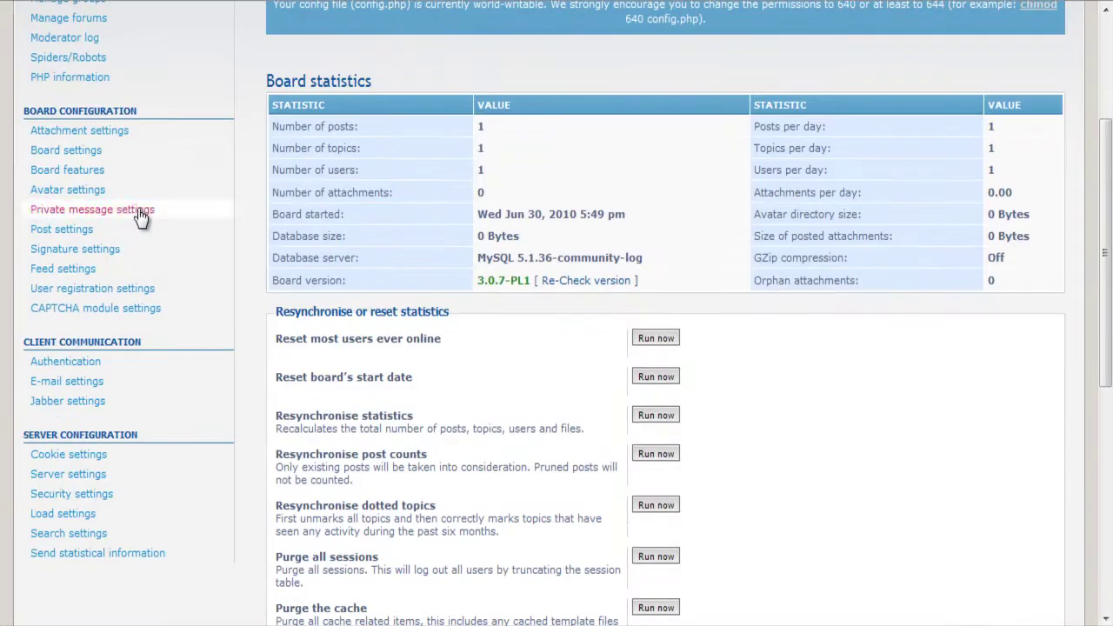
left_click(111, 162)
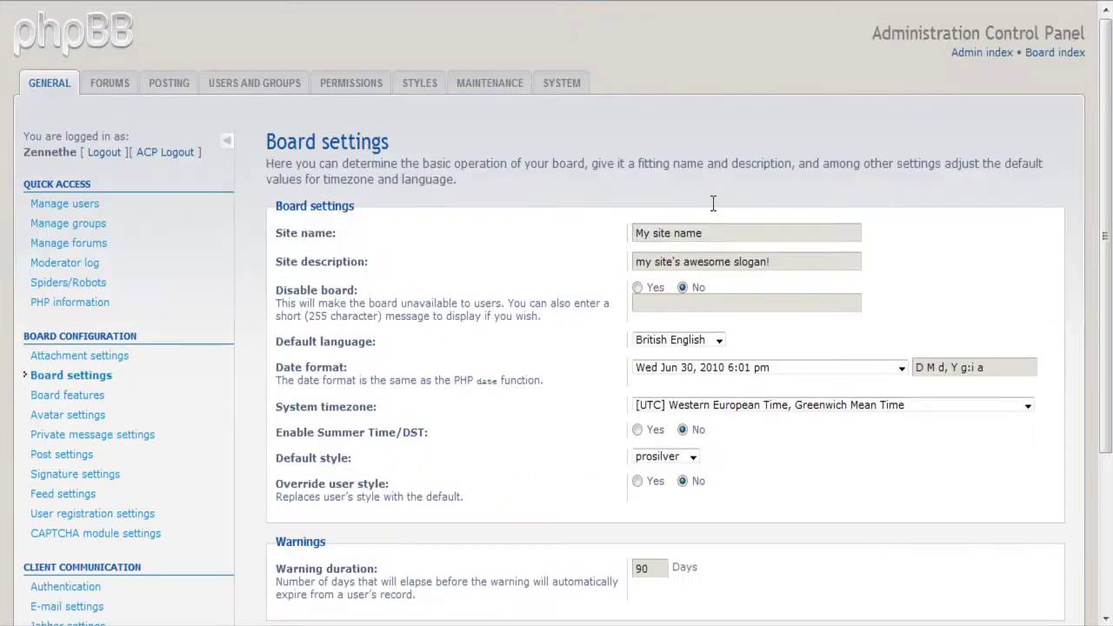
left_click(733, 233)
left_click(813, 258)
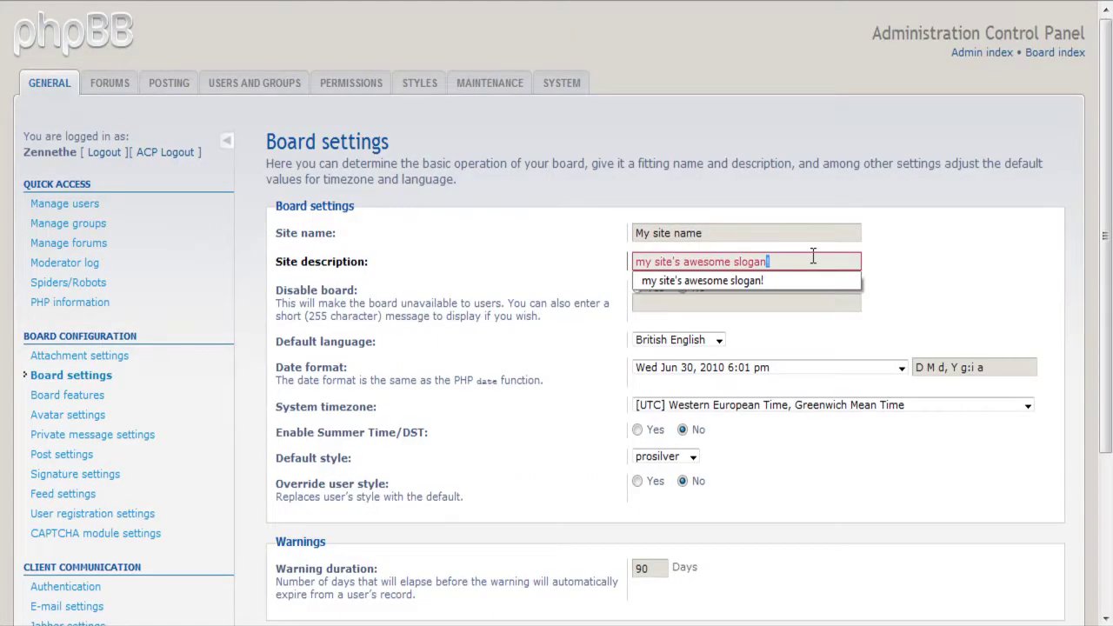
left_click(882, 256)
scroll(880, 253, "down", 3)
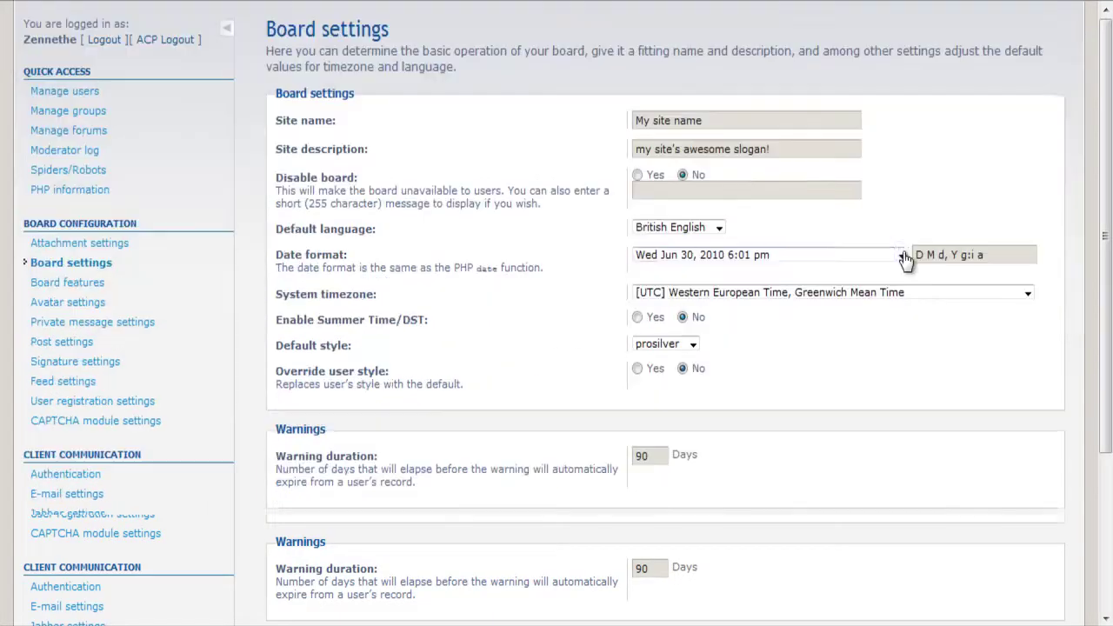
scroll(725, 196, "up", 3)
left_click(727, 230)
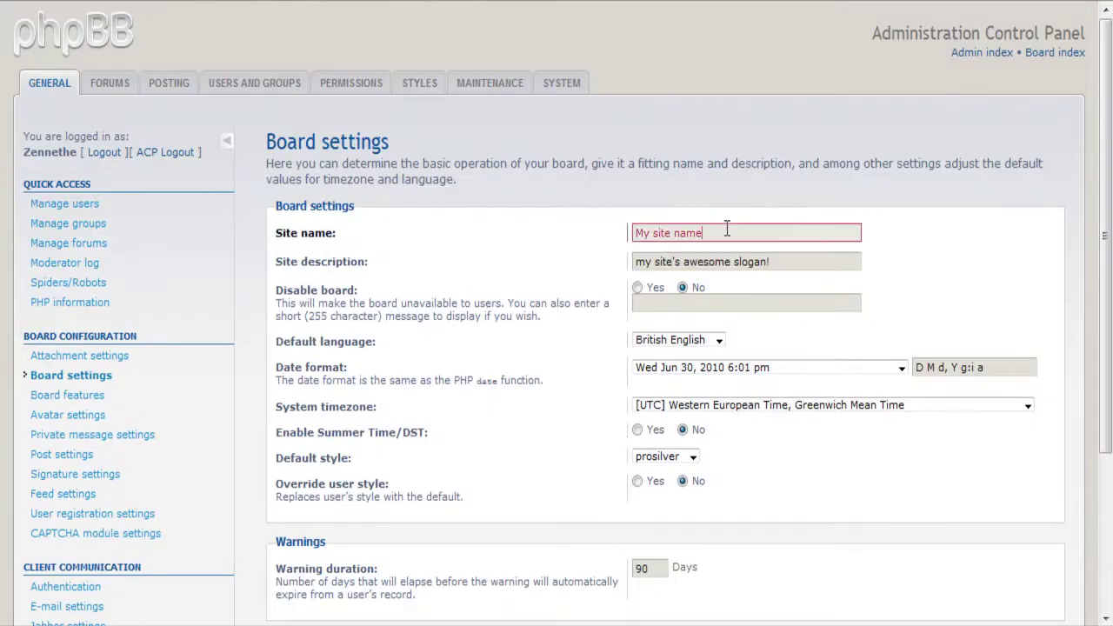
scroll(785, 276, "down", 3)
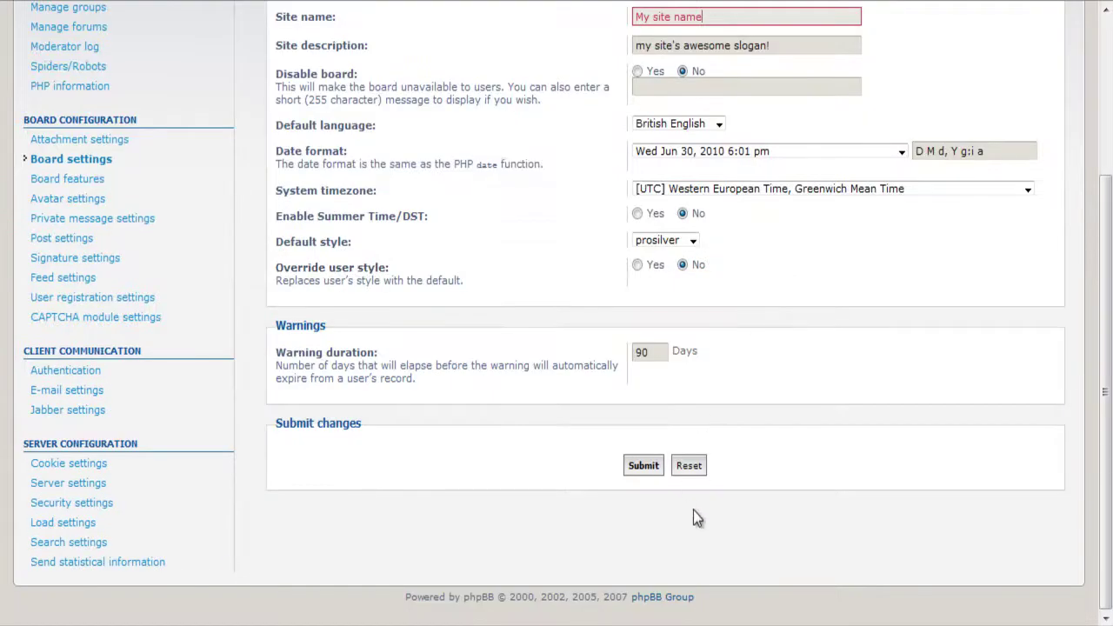
left_click(645, 470)
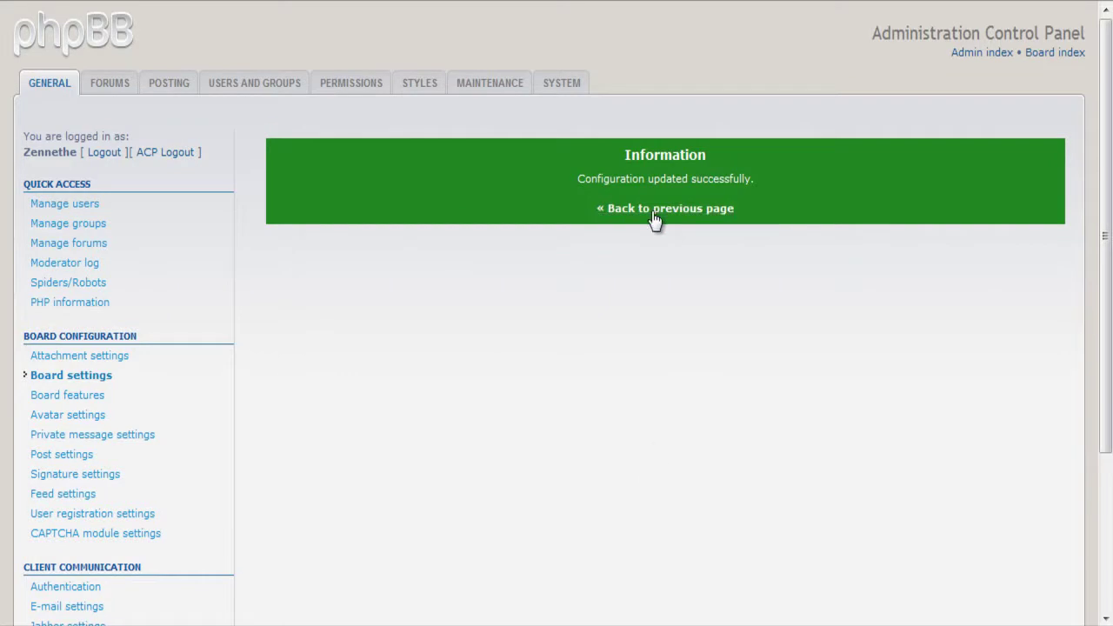
left_click(654, 211)
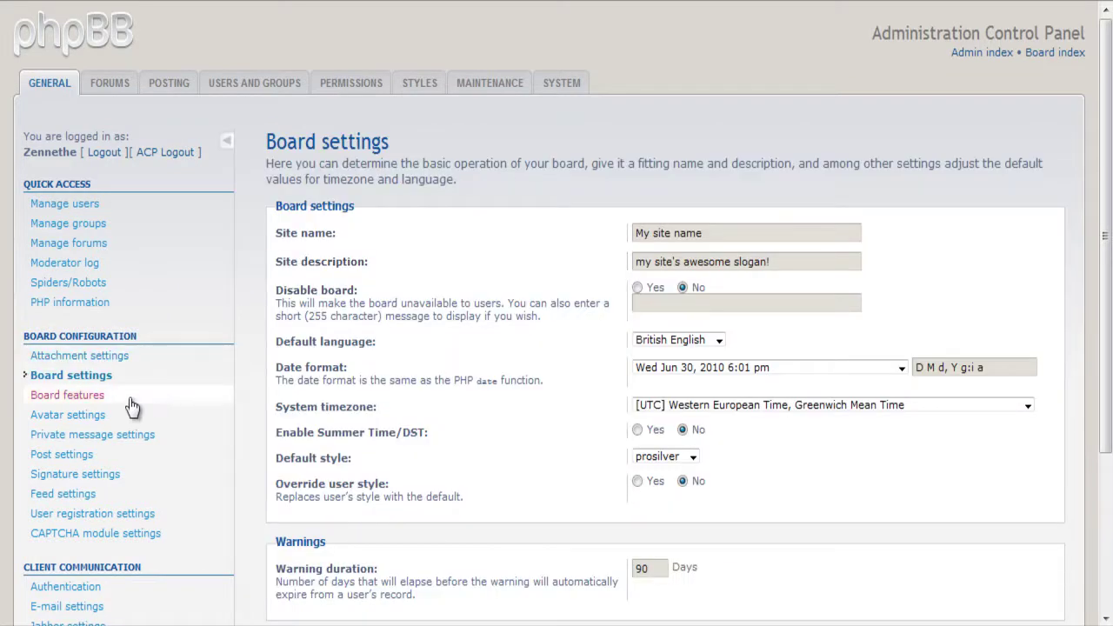
Open the Board features settings and look through its options
left_click(101, 402)
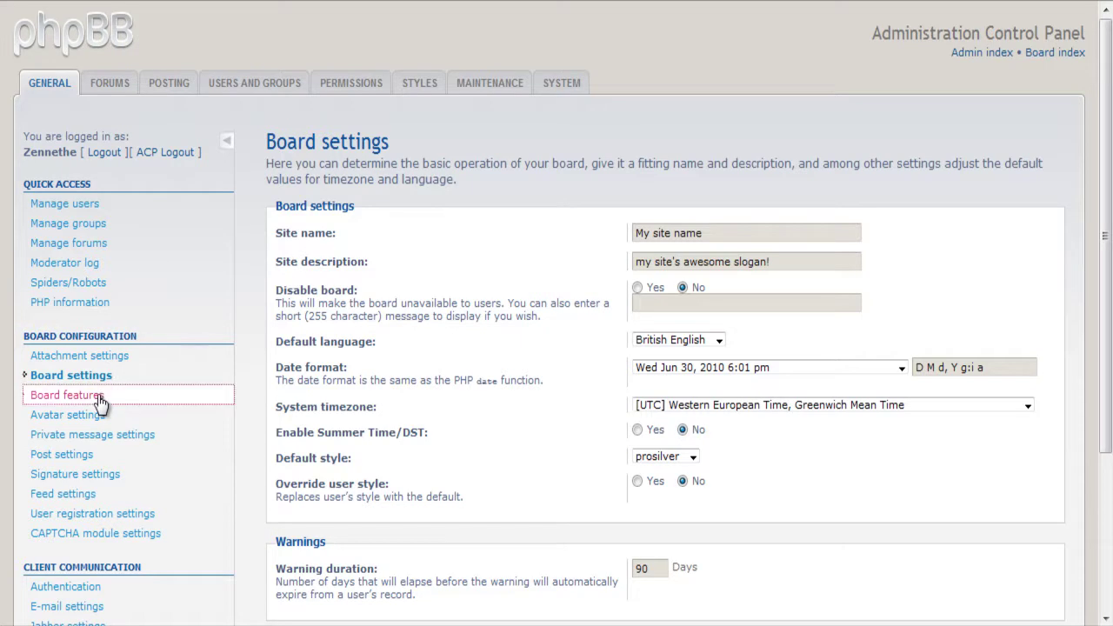
scroll(101, 400, "down", 4)
scroll(100, 395, "down", 2)
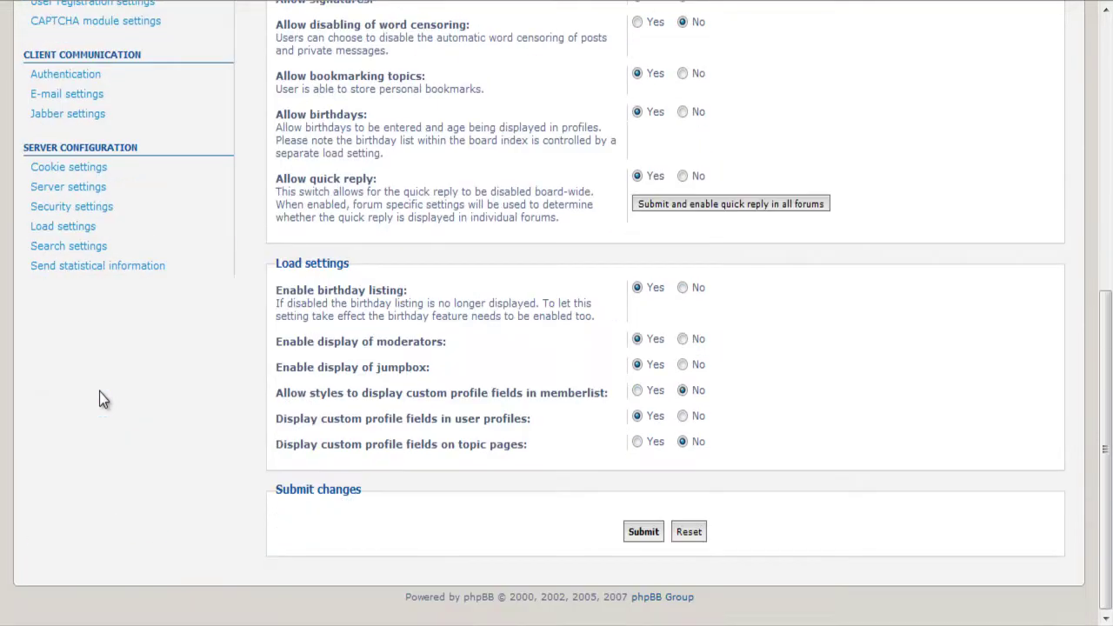
scroll(99, 391, "up", 5)
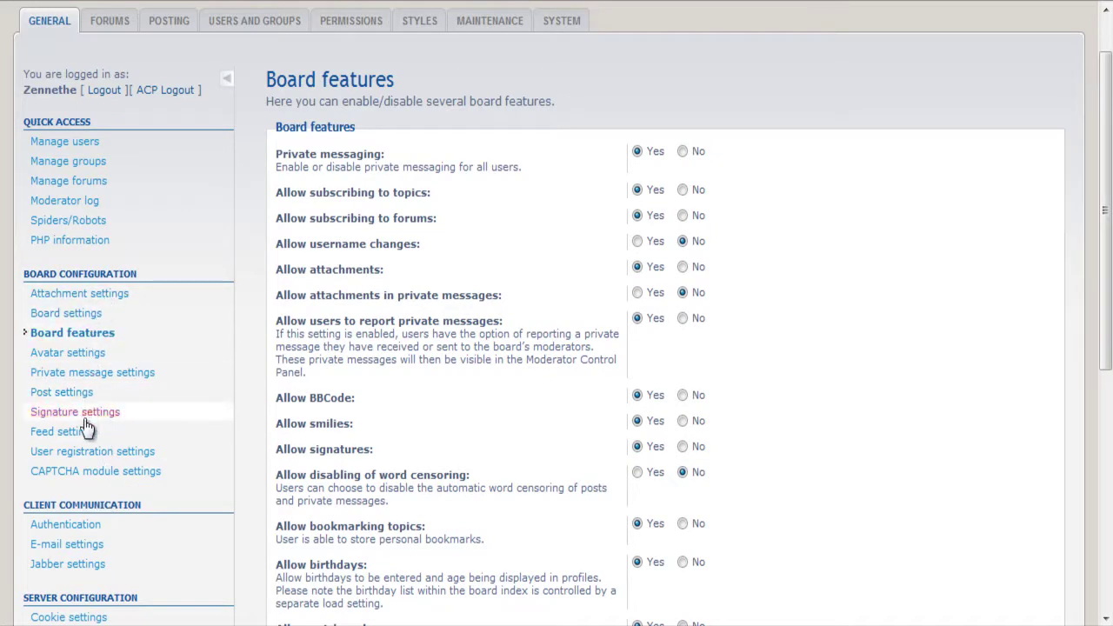
scroll(167, 344, "up", 2)
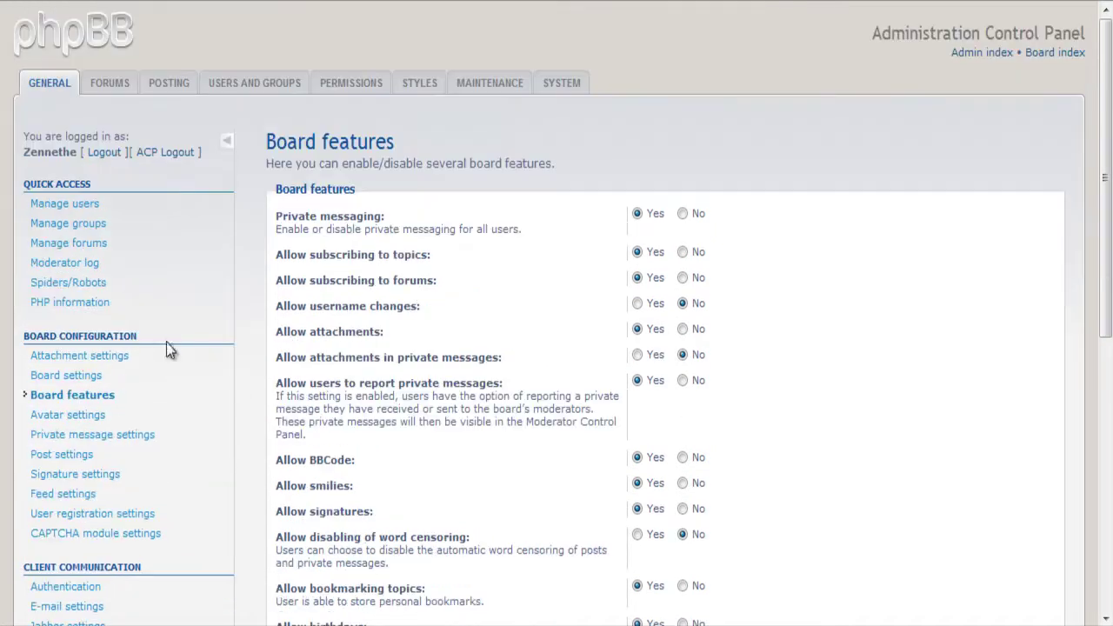
View the public board index showing the new site name
left_click(1055, 54)
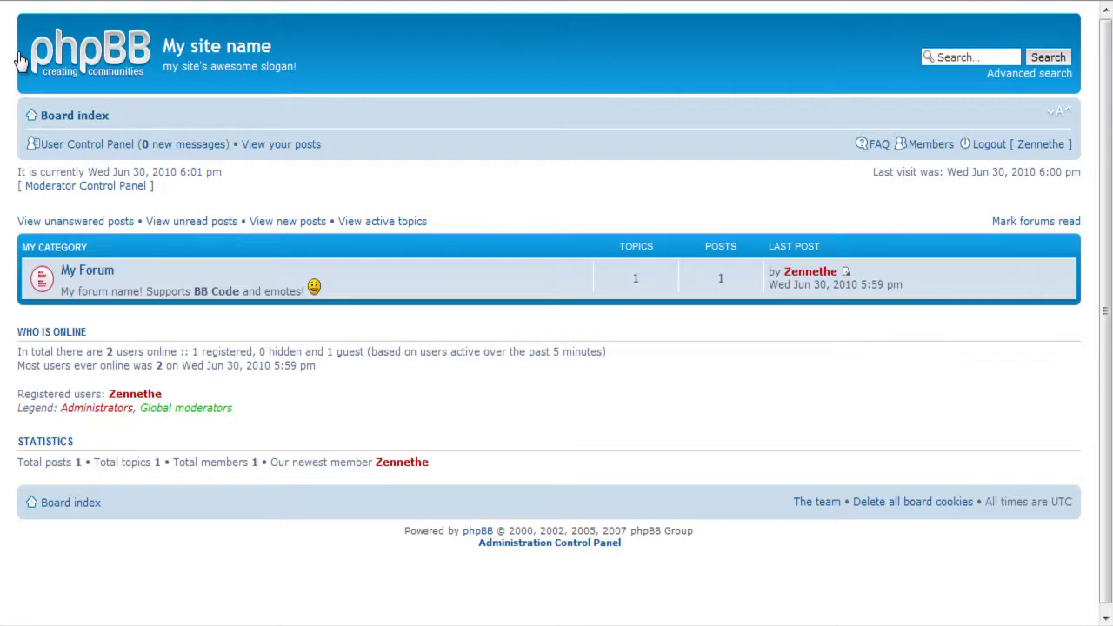
double_click(207, 45)
left_click(445, 103)
Open the 'Welcome to phpBB3' topic in My Forum
left_click(90, 274)
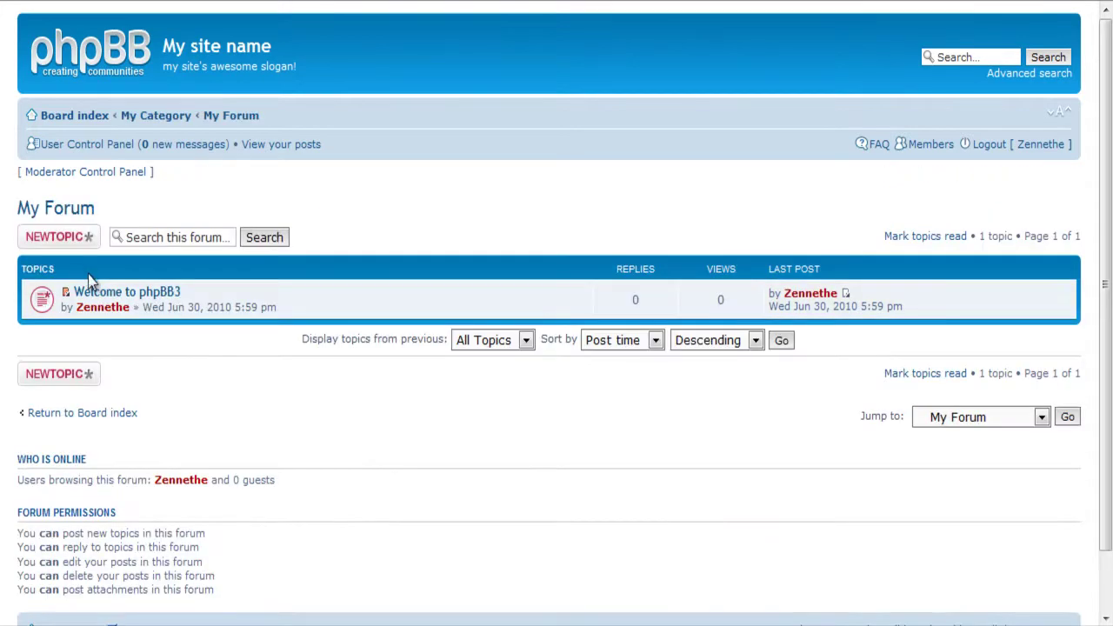
left_click(128, 294)
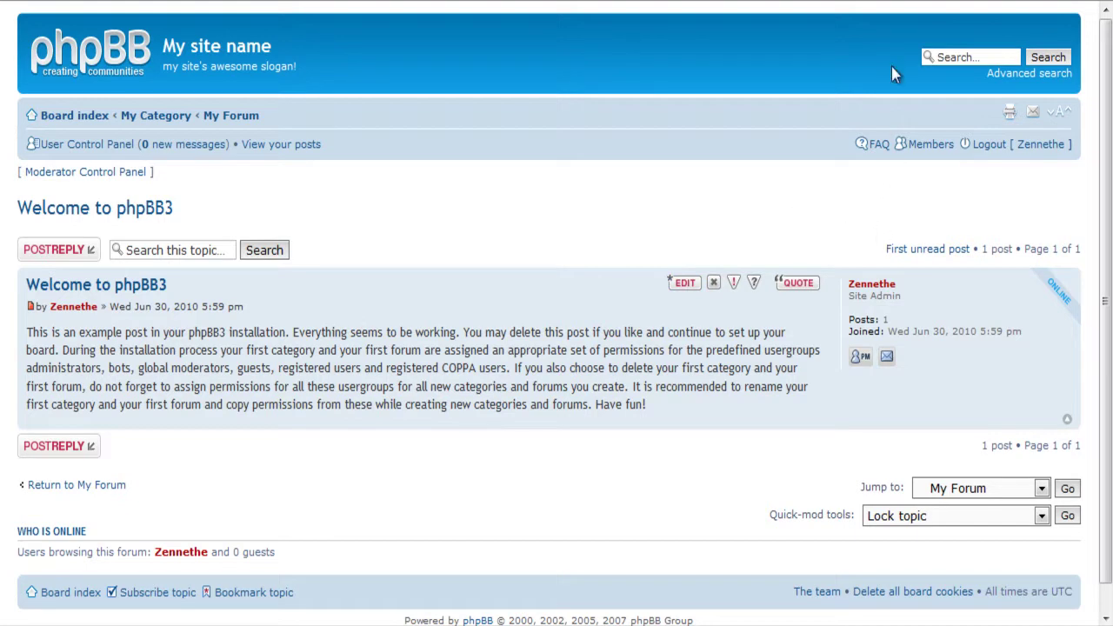
scroll(459, 180, "down", 1)
scroll(459, 180, "up", 1)
double_click(218, 46)
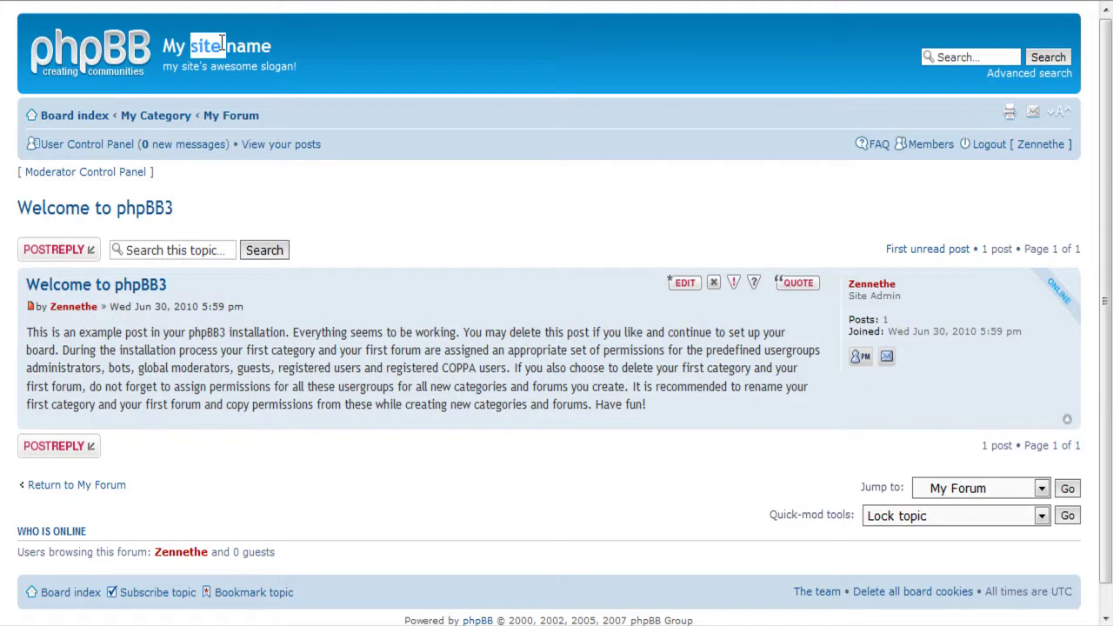
left_click(221, 46)
mouse_move(1109, 165)
left_mouse_down()
mouse_move(1094, 282)
mouse_move(1111, 124)
left_mouse_up()
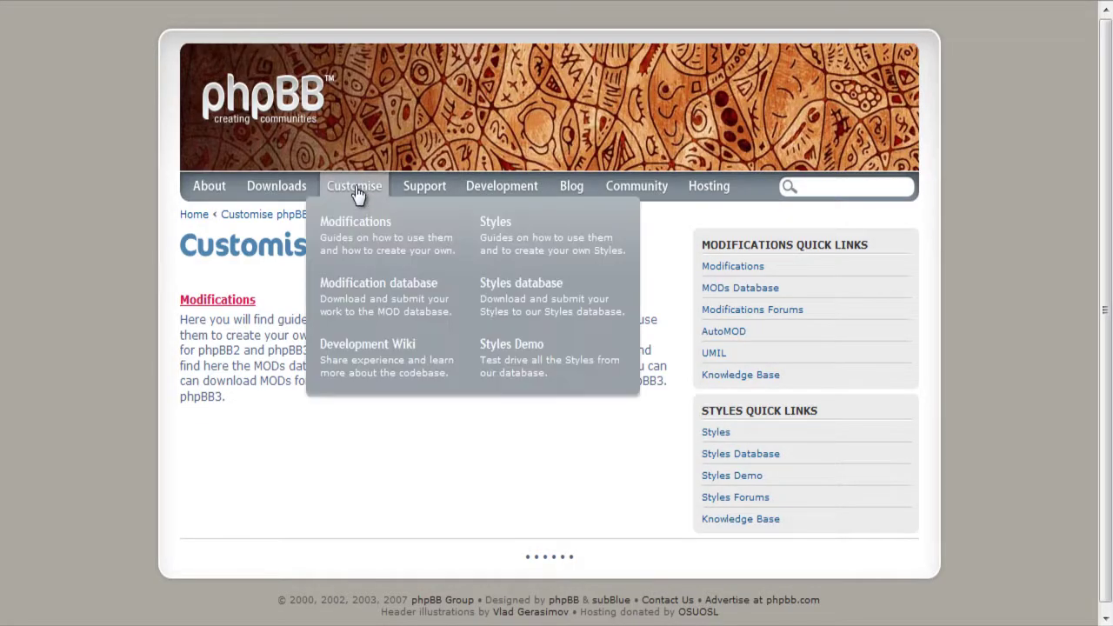
Launch the phpBB Styles Demo from the phpBB.com Customise Styles page
left_click(455, 301)
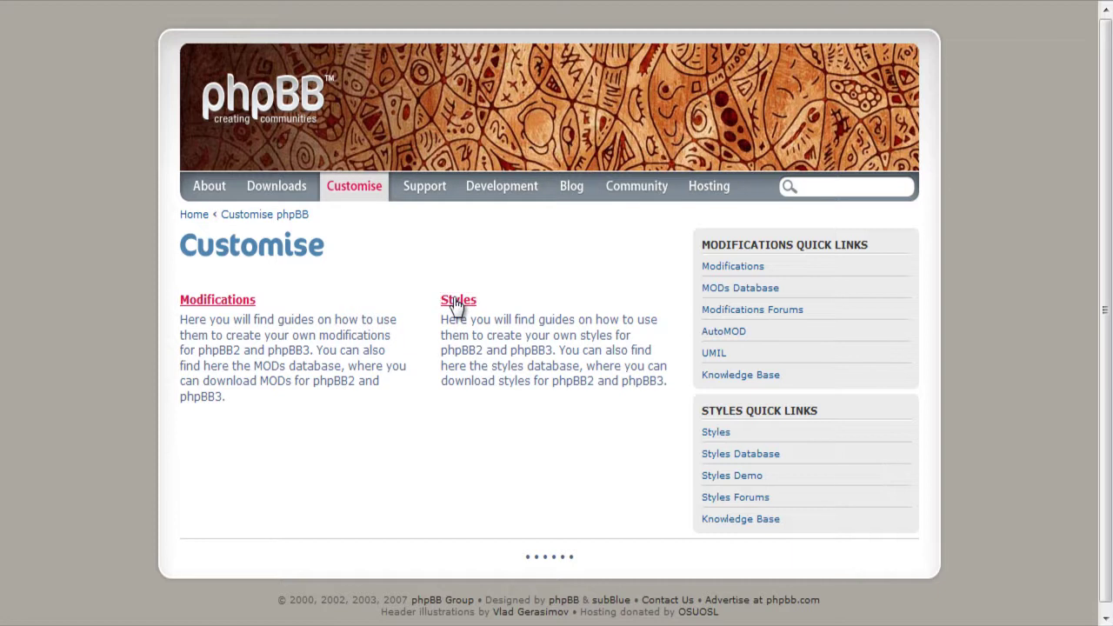
scroll(400, 326, "down", 2)
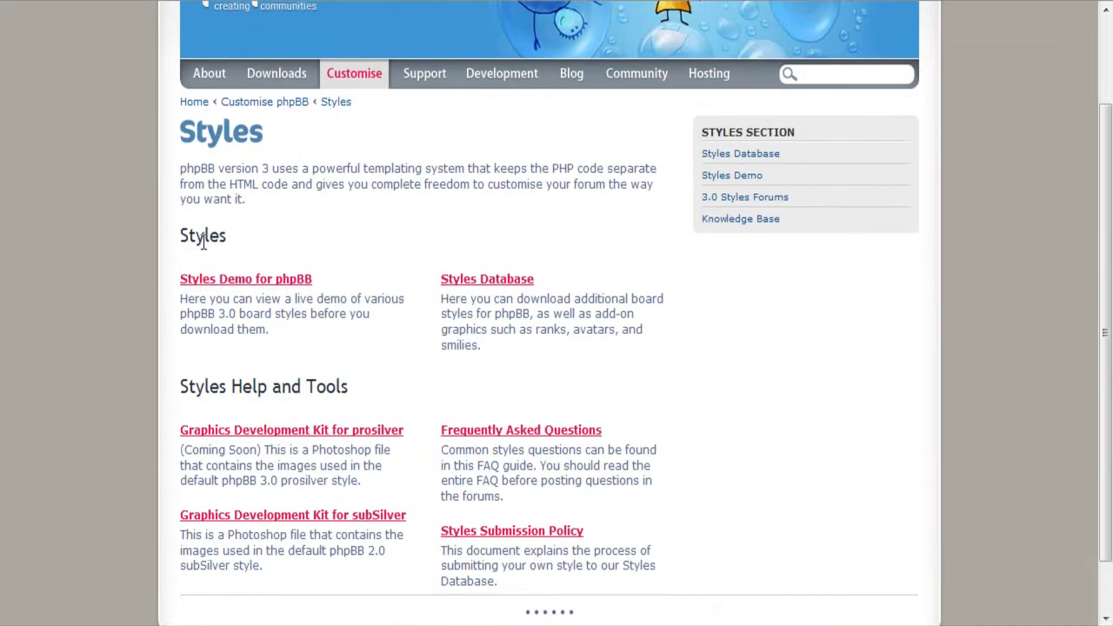
left_click(239, 288)
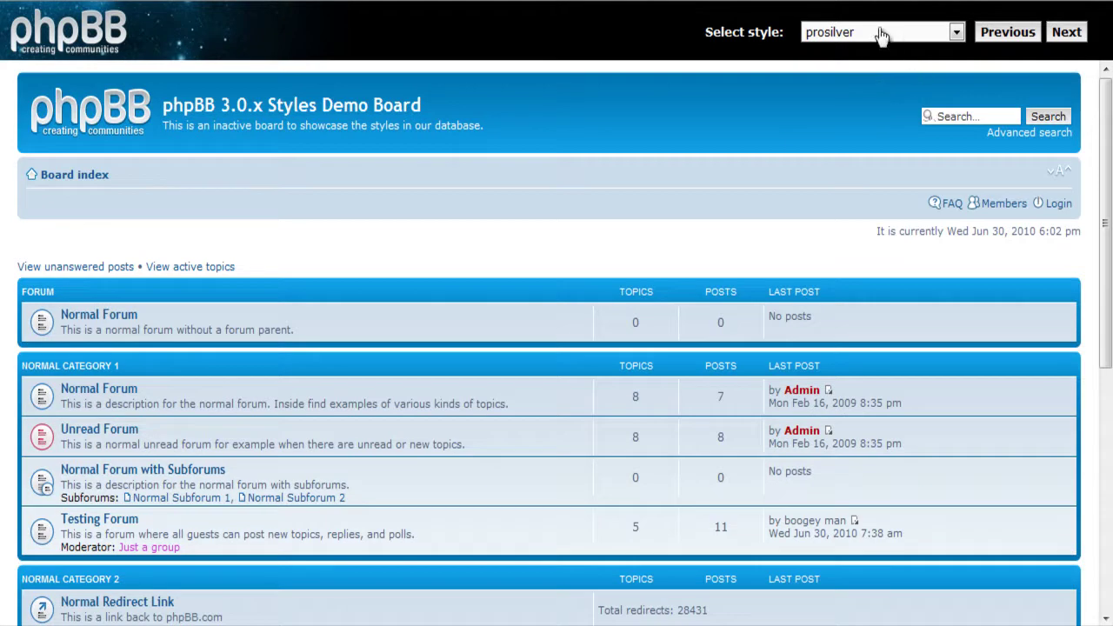
Browse the demo style list, keeping prosilver as the previewed style
left_click(882, 32)
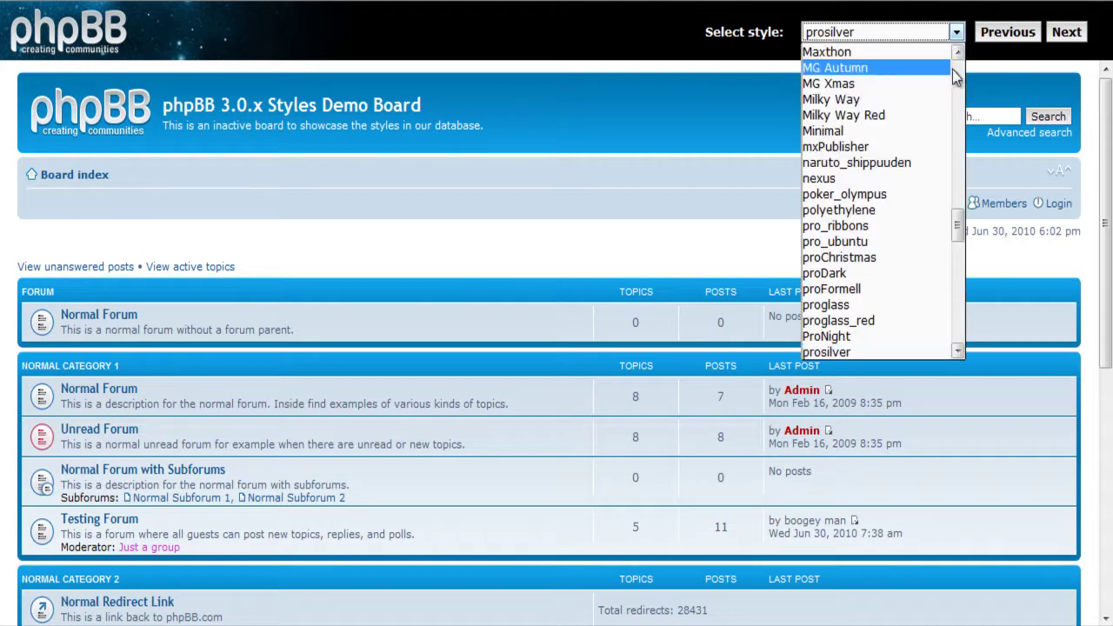
mouse_move(960, 211)
left_mouse_down()
mouse_move(959, 170)
mouse_move(962, 230)
mouse_move(961, 61)
left_mouse_up()
left_click(549, 142)
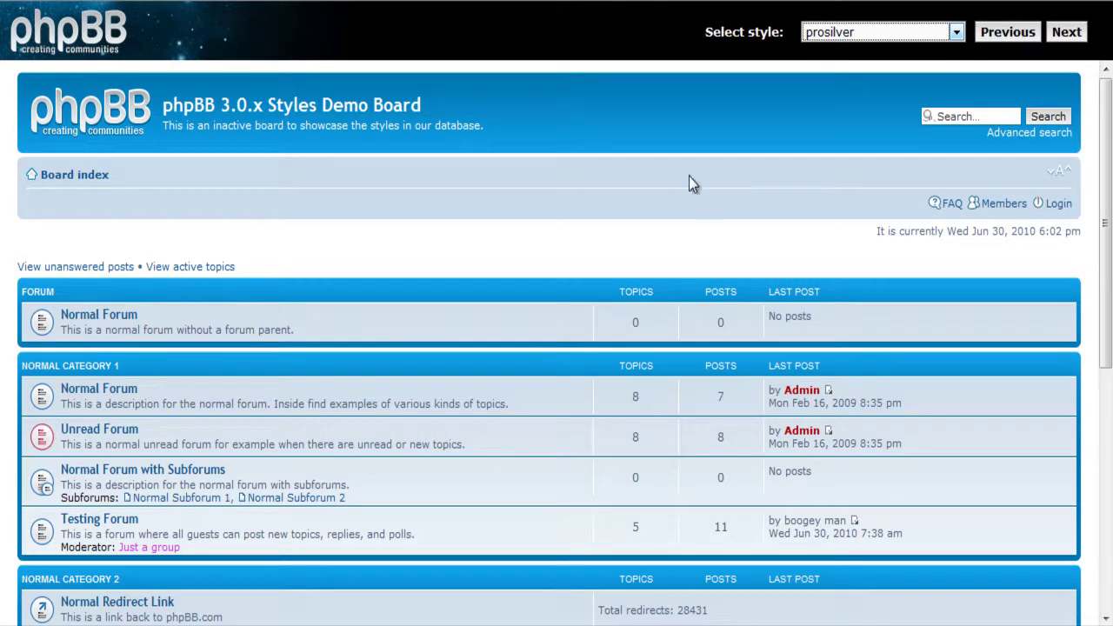
scroll(691, 181, "down", 5)
scroll(693, 184, "up", 3)
scroll(694, 188, "up", 3)
left_click(857, 35)
left_click(623, 198)
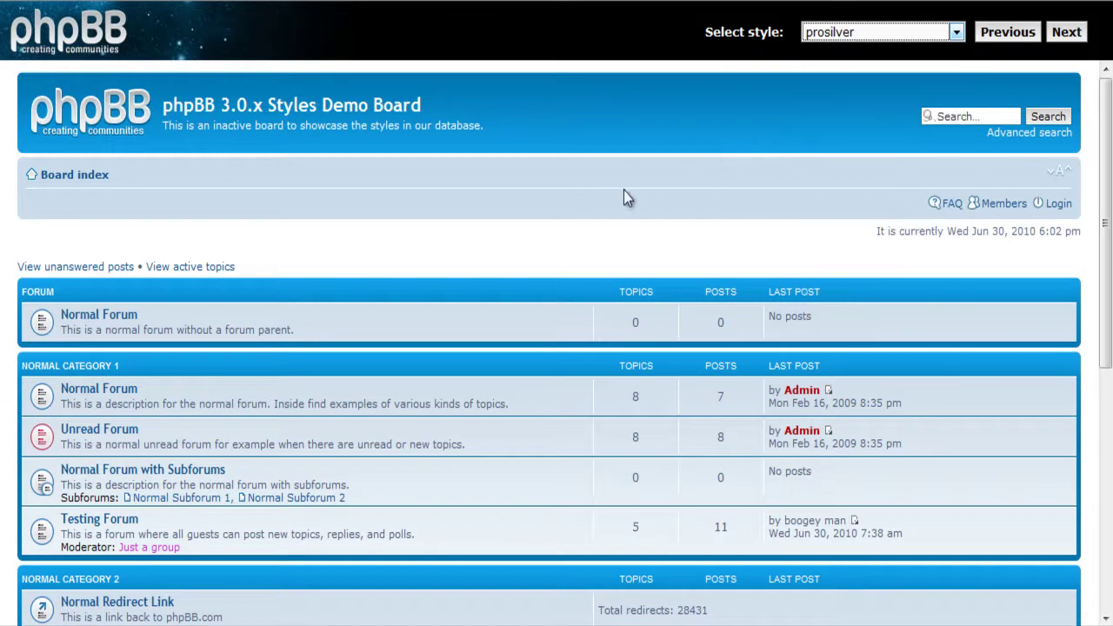